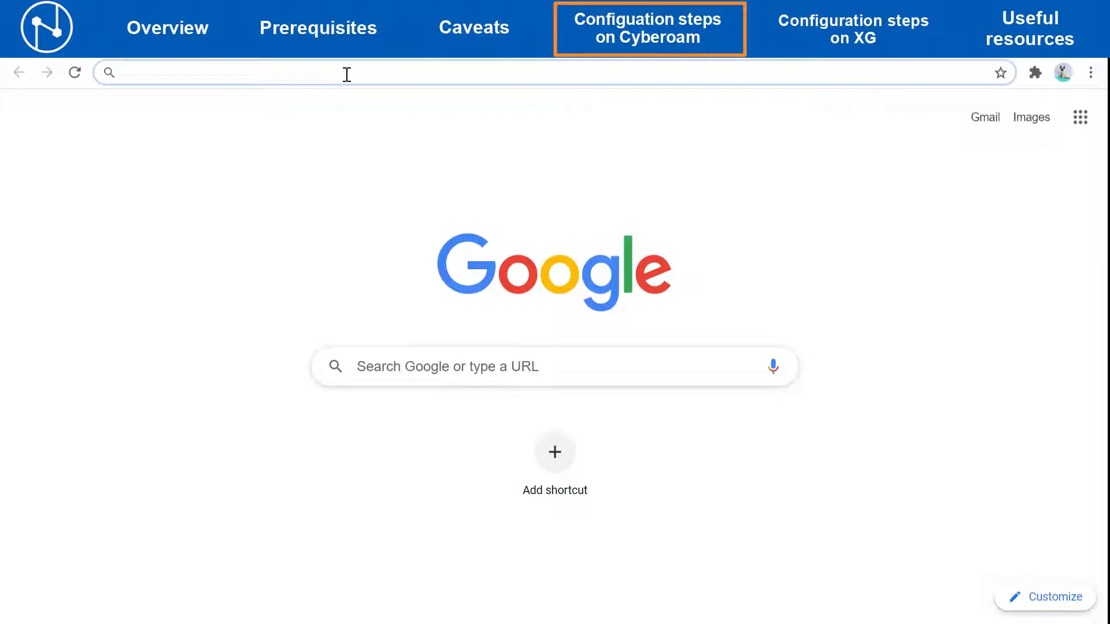
type("https:1")
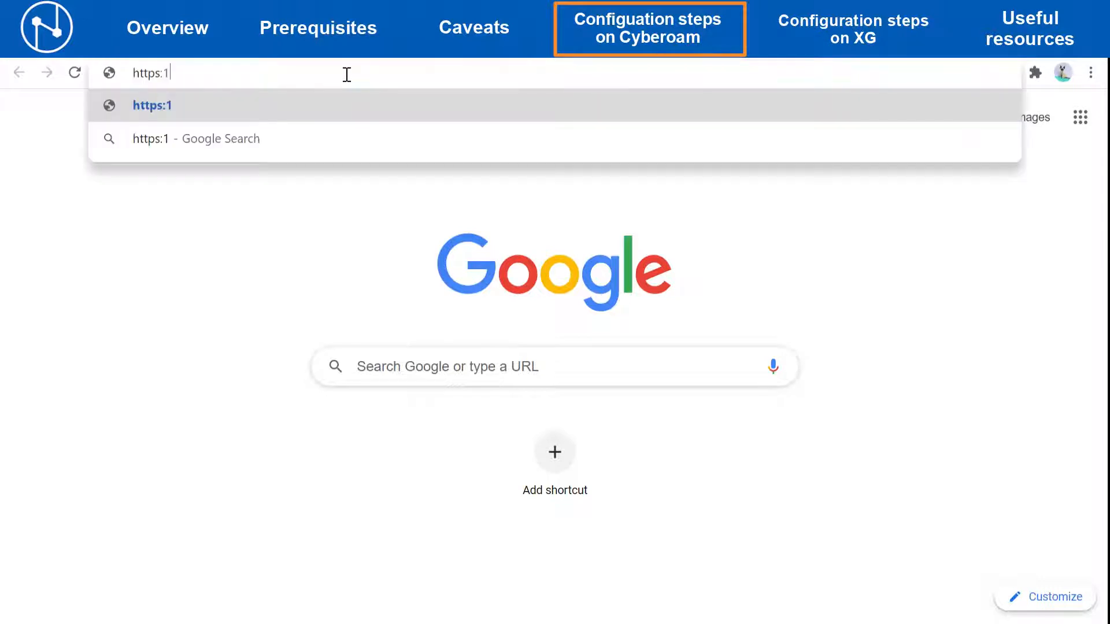
type("72.16.")
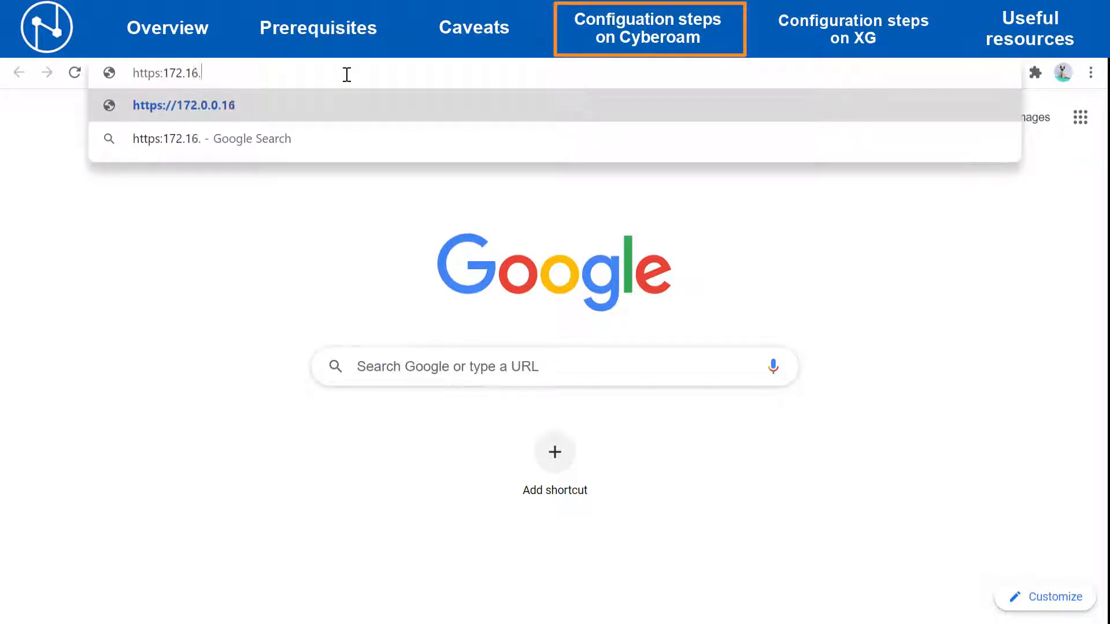
type("16.16")
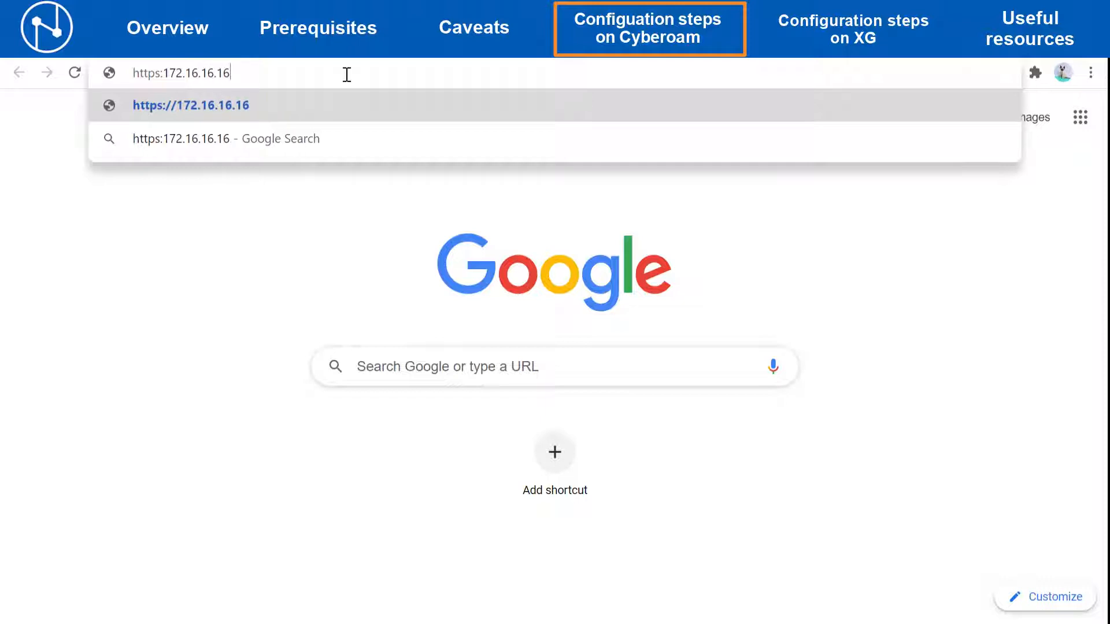
key("Return")
- Log in to the Web Admin Console with username admin and the admin password
type("admin")
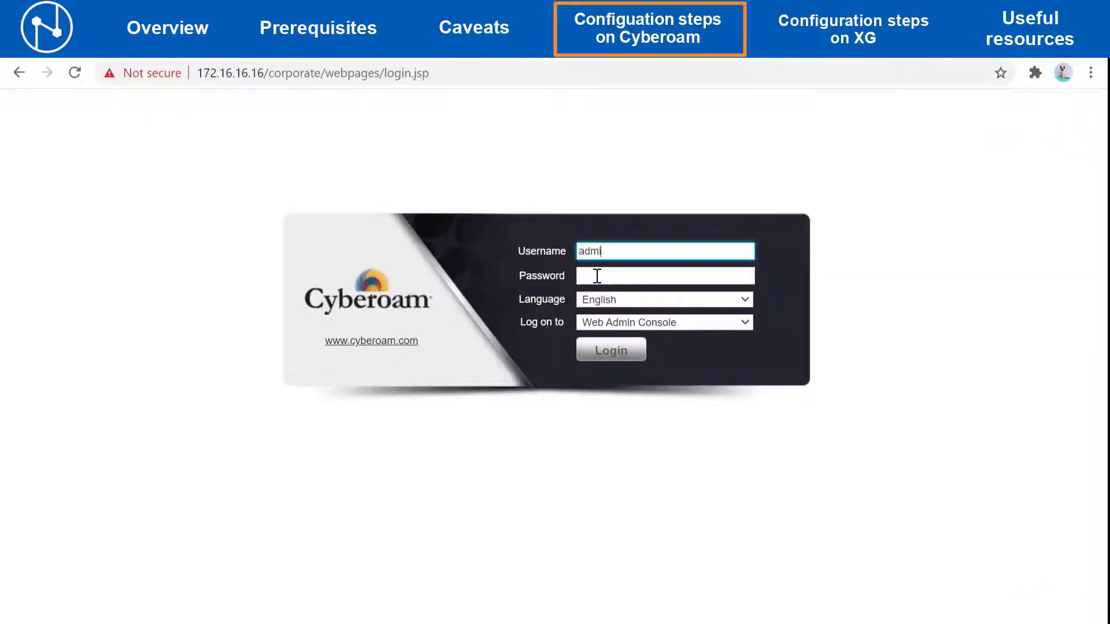
left_click(597, 276)
type("admin1234")
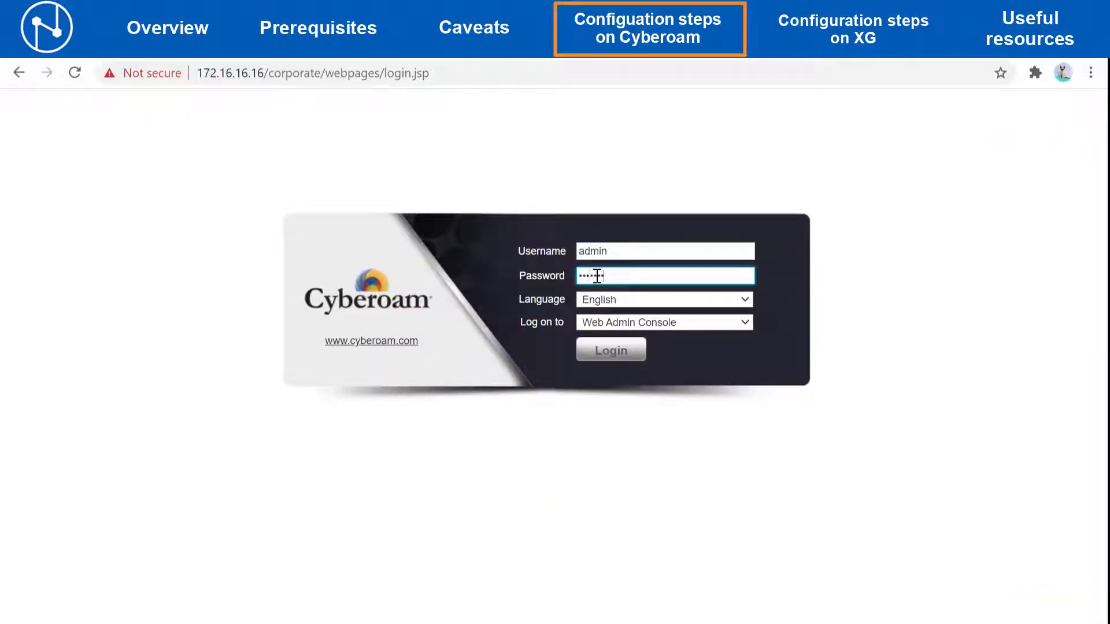
type("5")
left_click(626, 352)
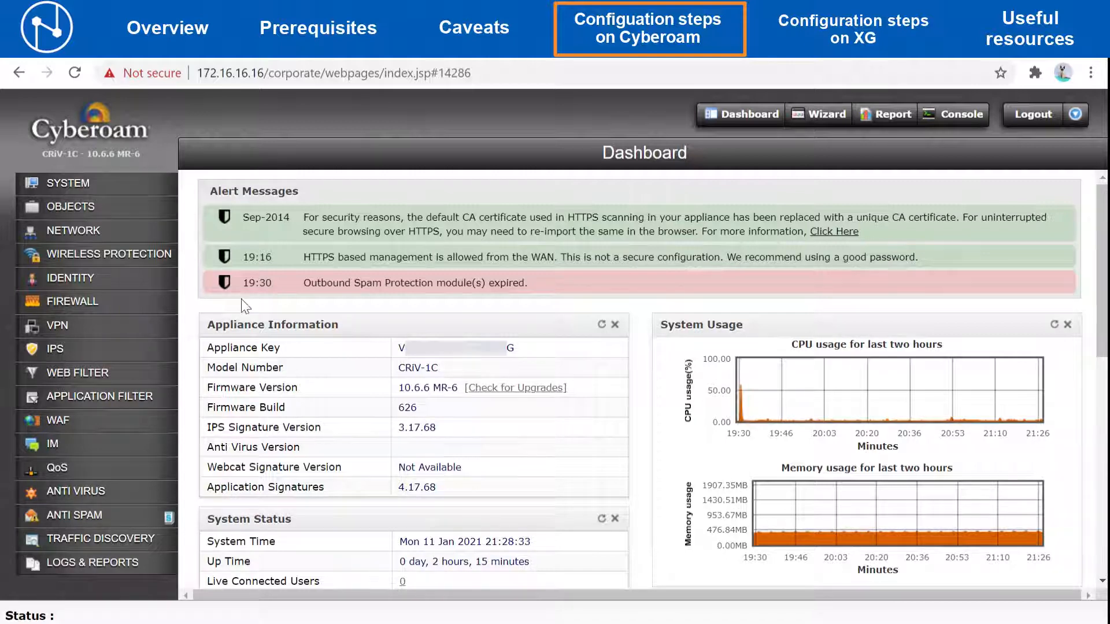
- In System Maintenance, take a local backup with the prefix Migration and download it
left_click(104, 192)
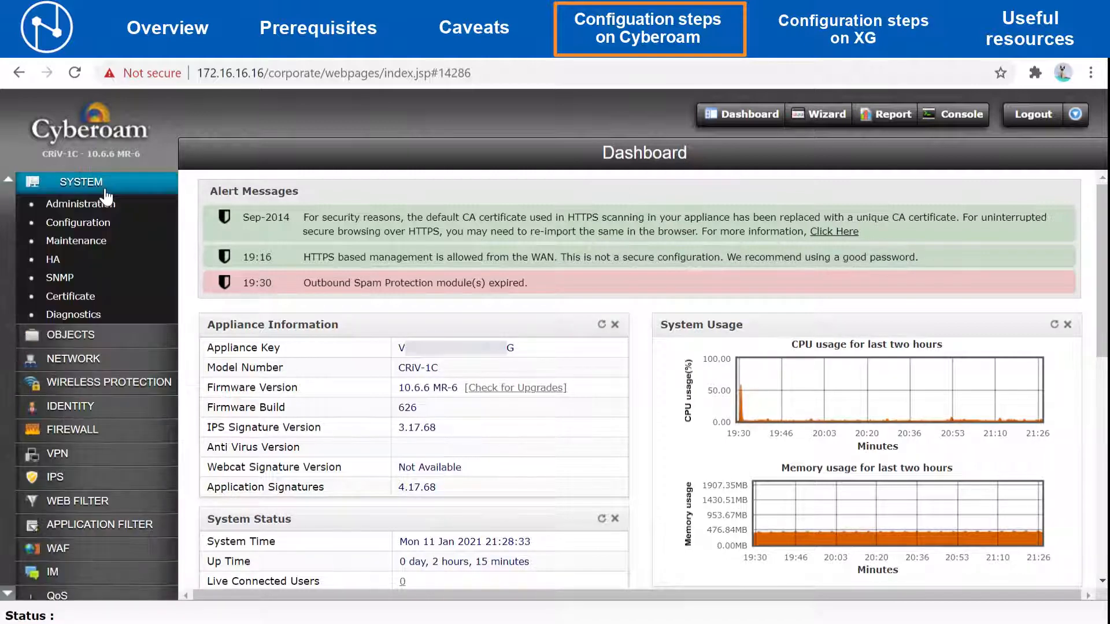
left_click(94, 242)
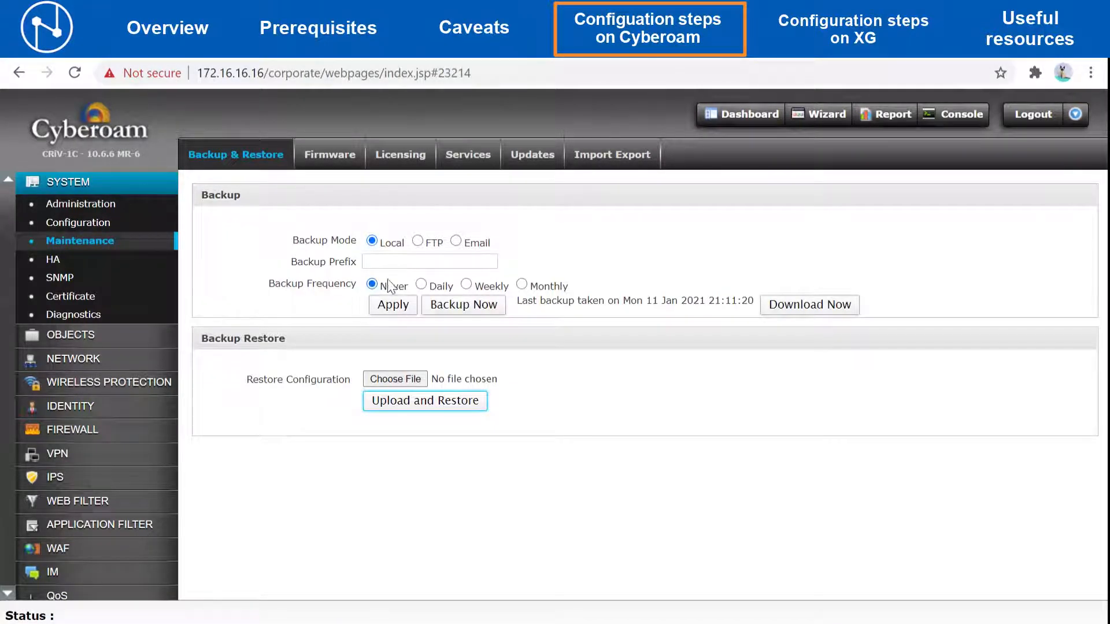
left_click(413, 261)
type("M")
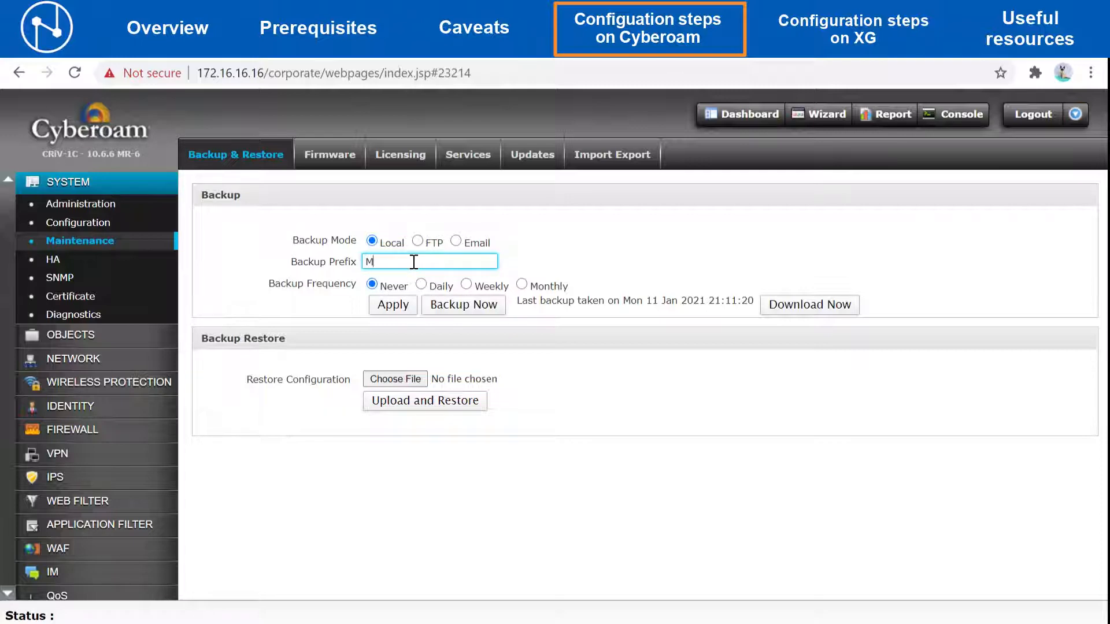
type("igration")
left_click(462, 310)
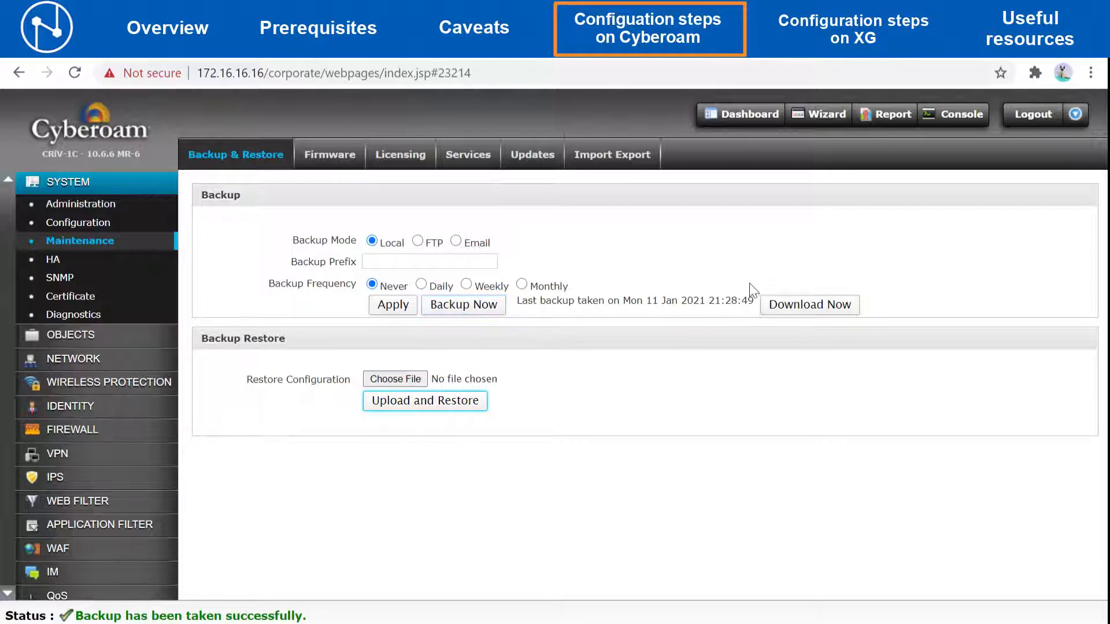
left_click(779, 310)
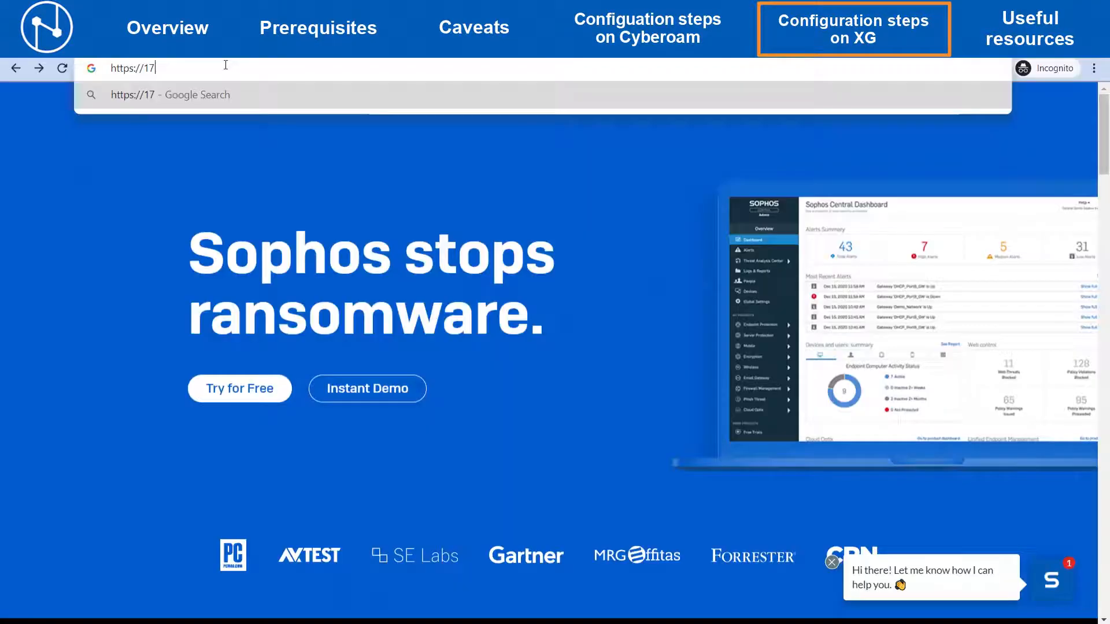
type("2")
type(".16")
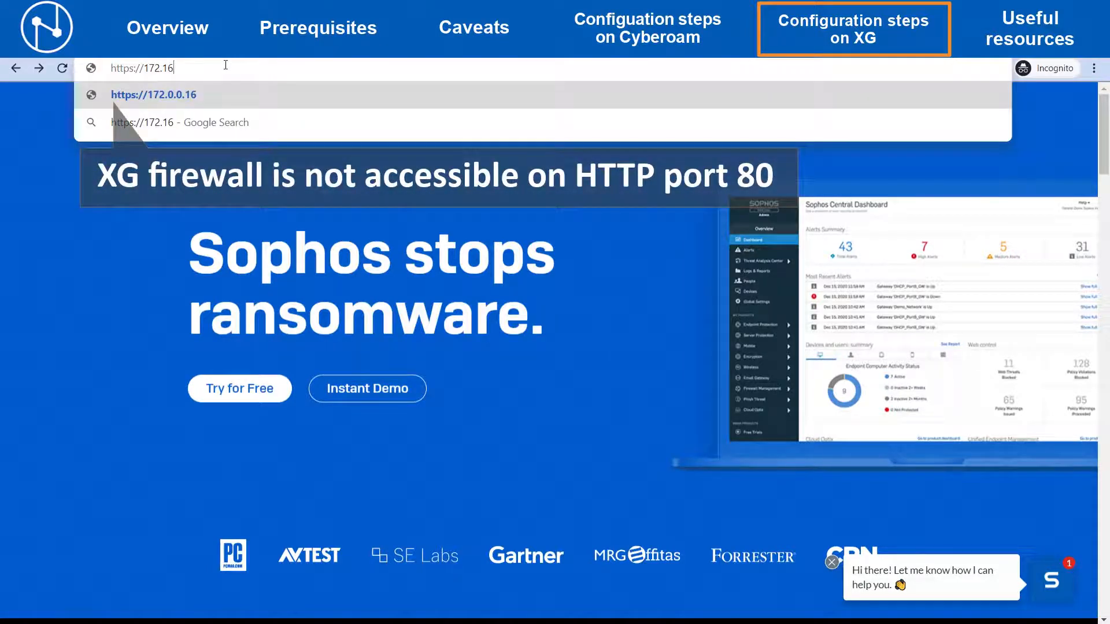
type(".1")
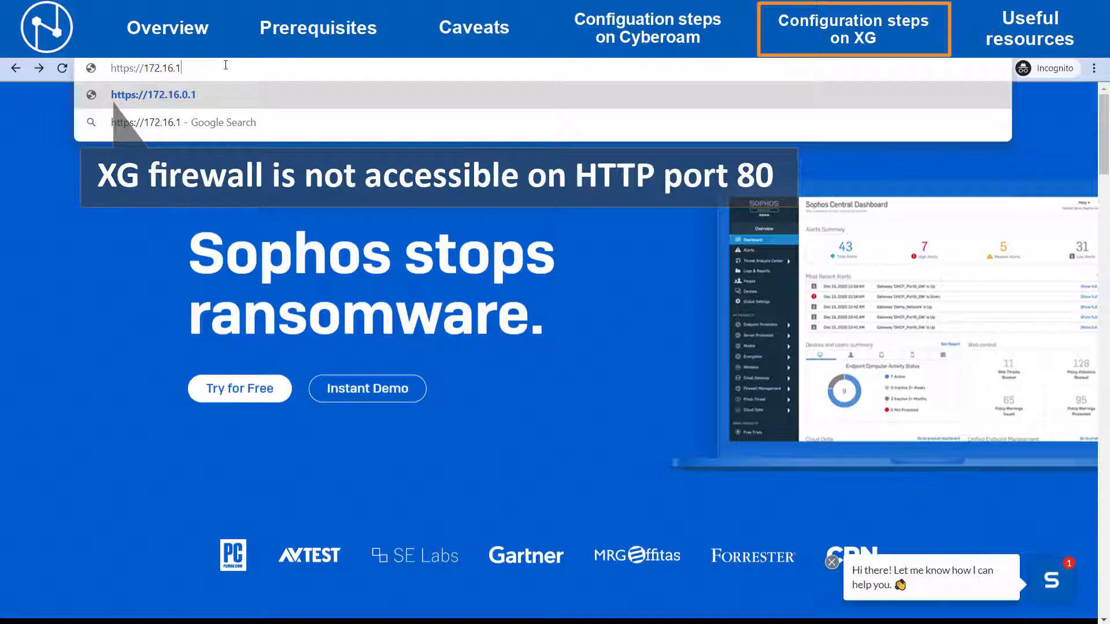
type("6.1")
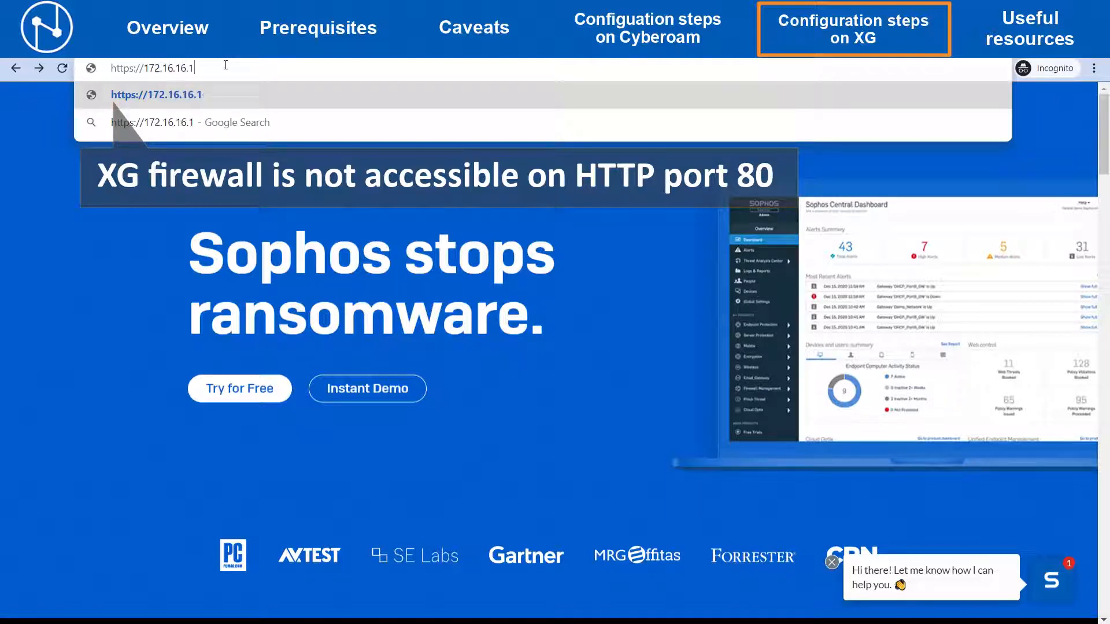
type("6")
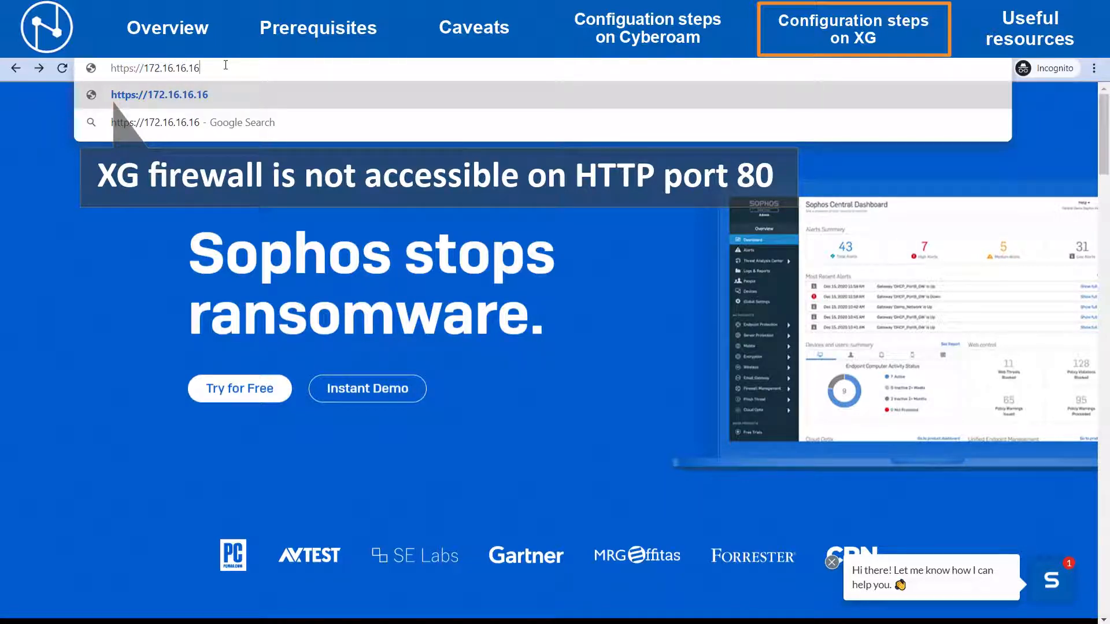
type(":4444")
key("Return")
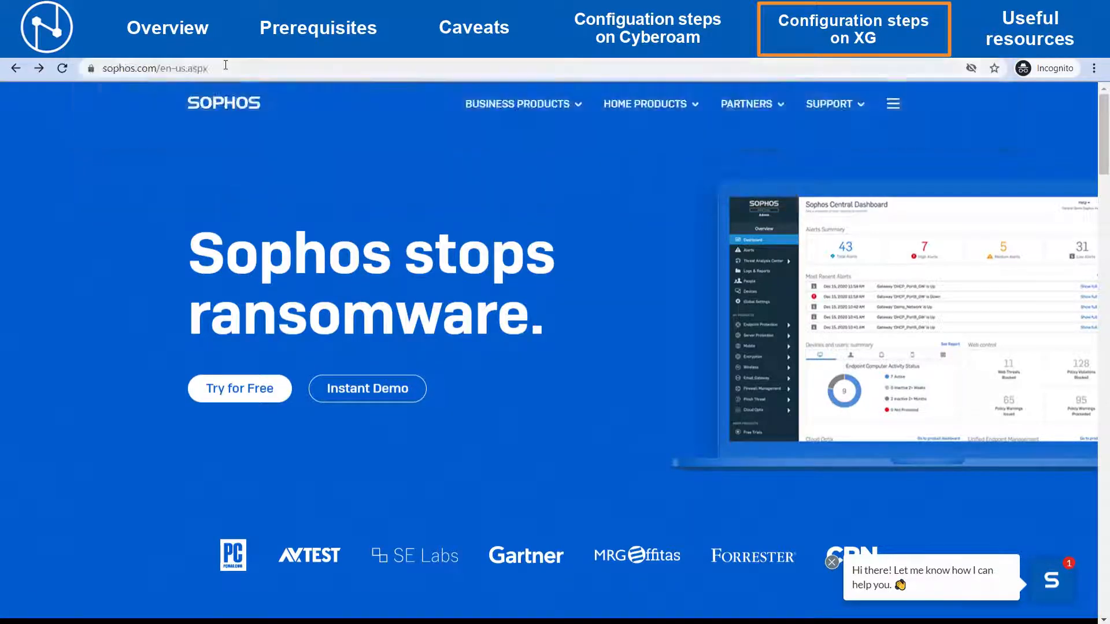
left_click(368, 386)
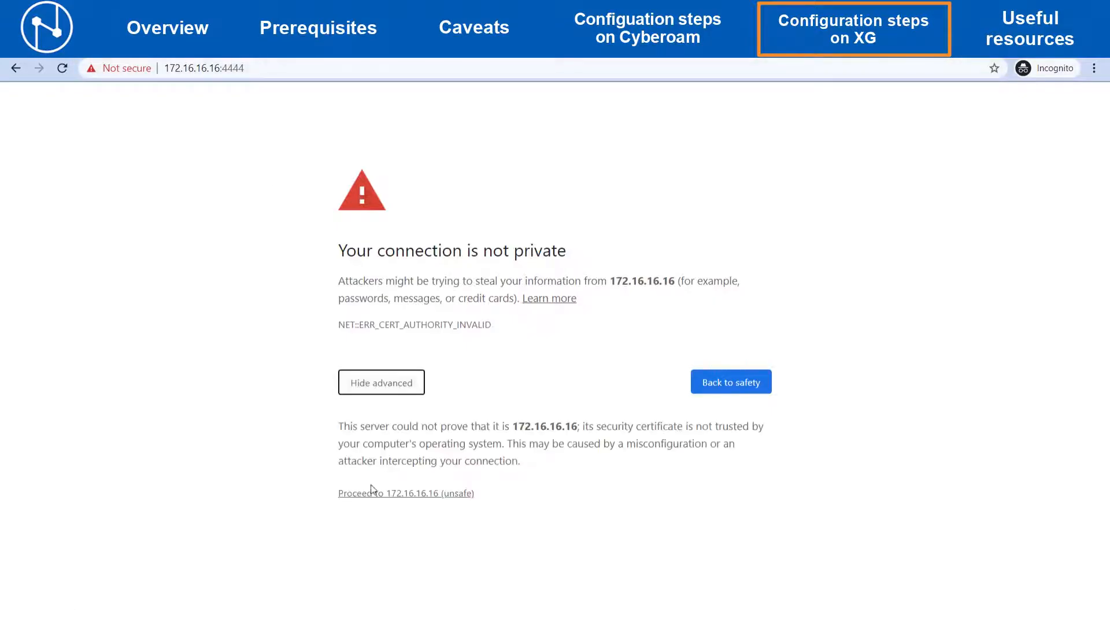
left_click(372, 496)
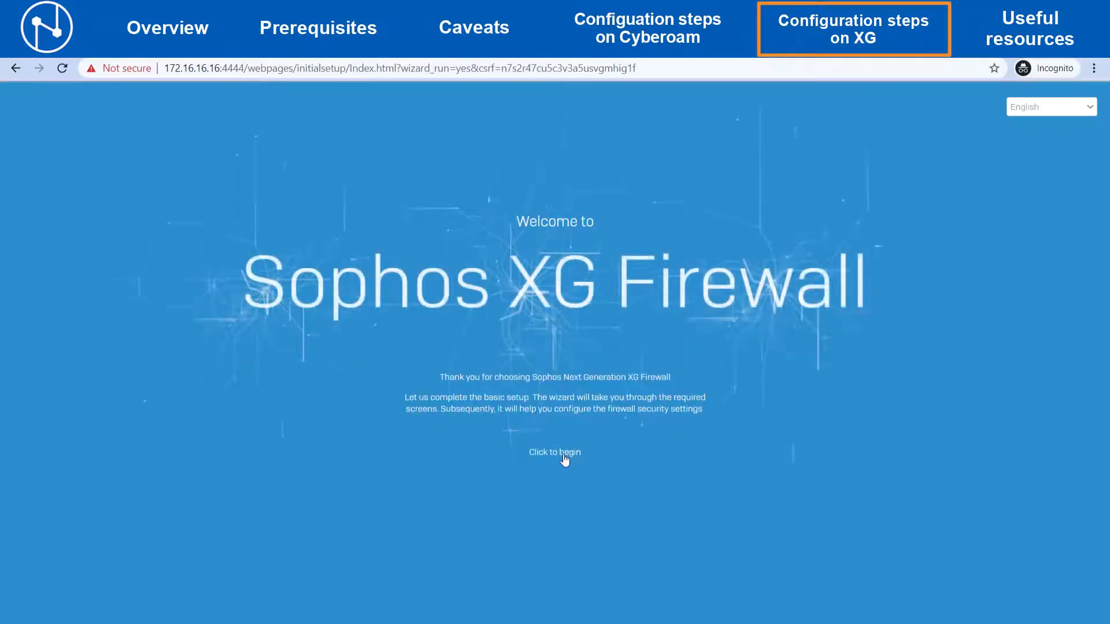
- Begin the setup wizard and restore the downloaded Migration_Backup file as the configuration backup
left_click(565, 460)
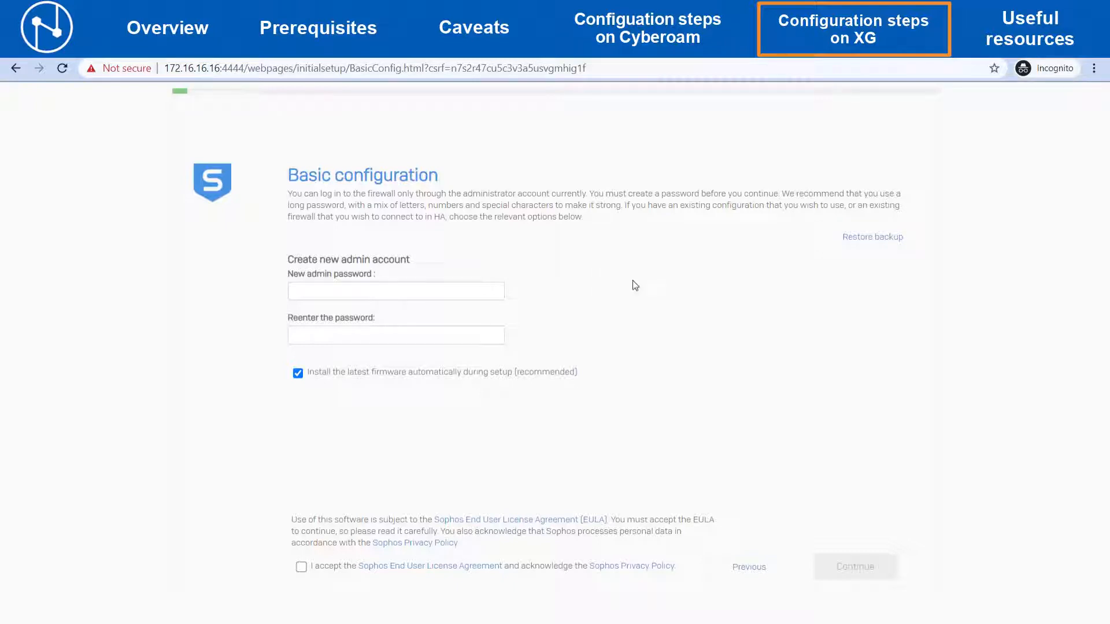
left_click(877, 238)
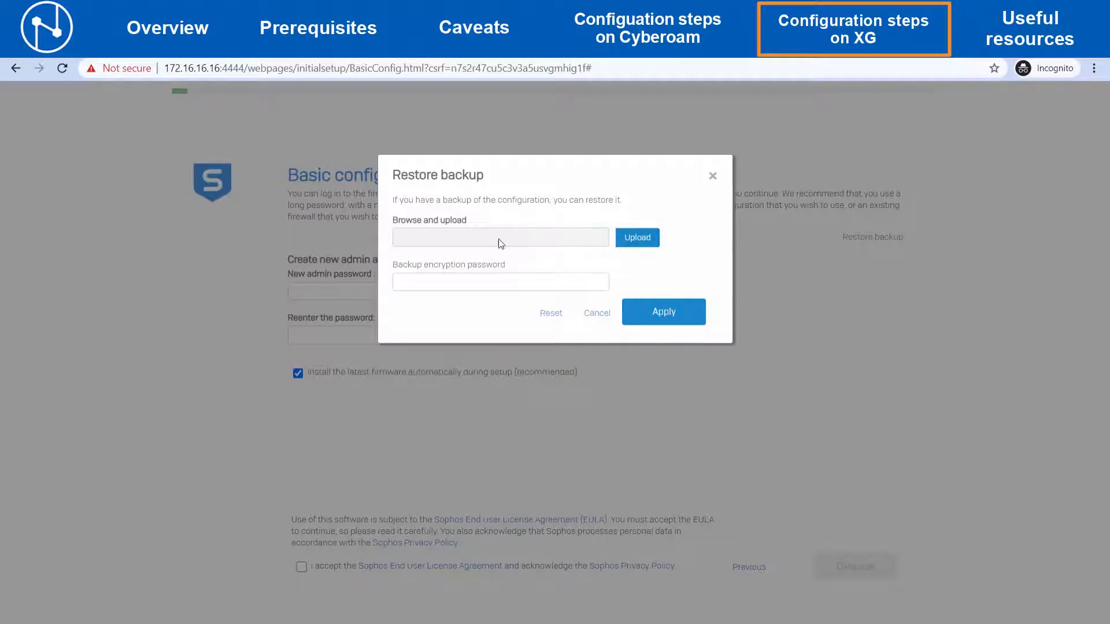
left_click(628, 237)
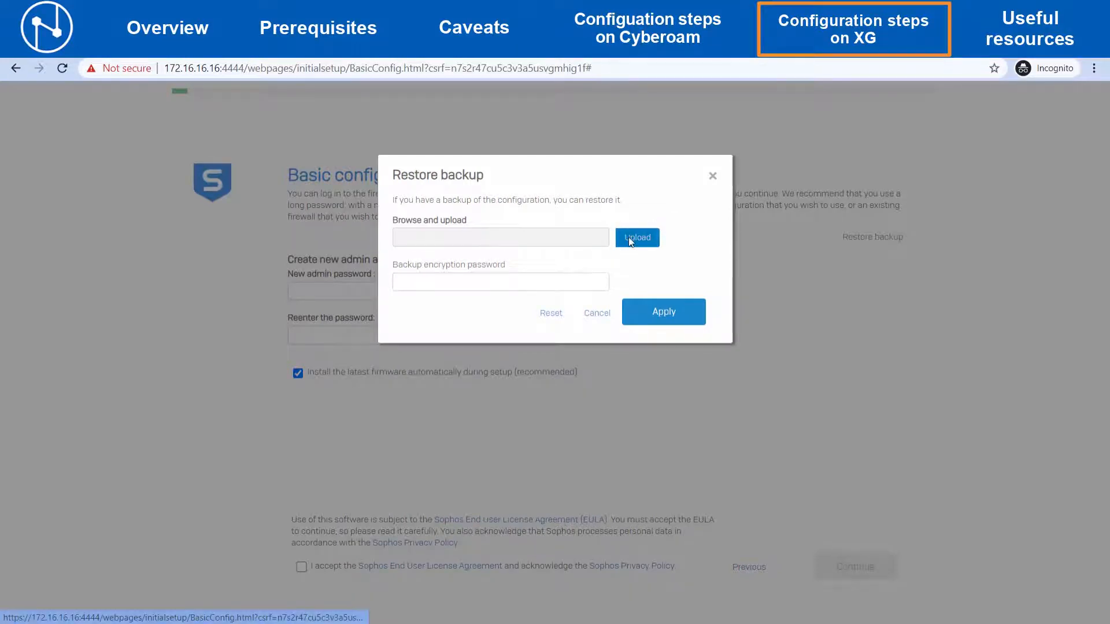
left_click(273, 252)
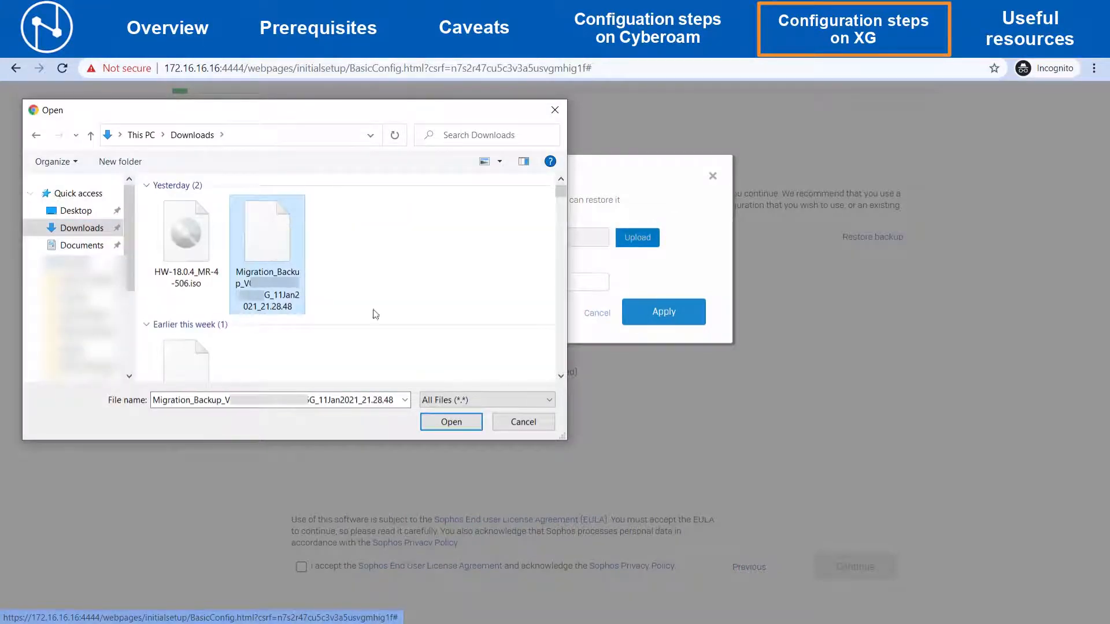
left_click(464, 424)
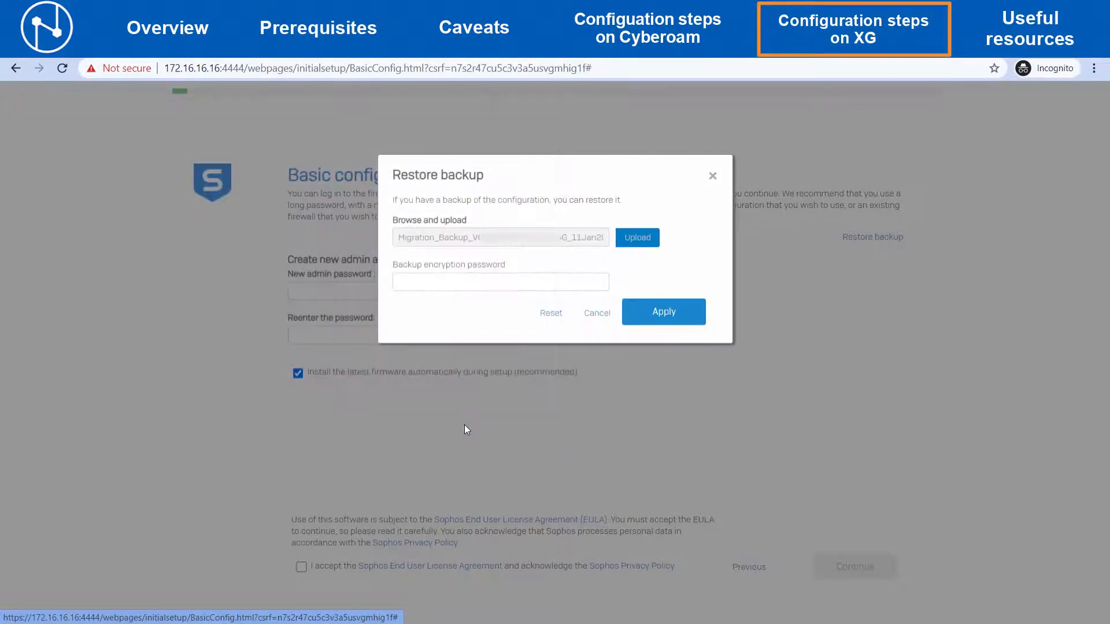
left_click(667, 317)
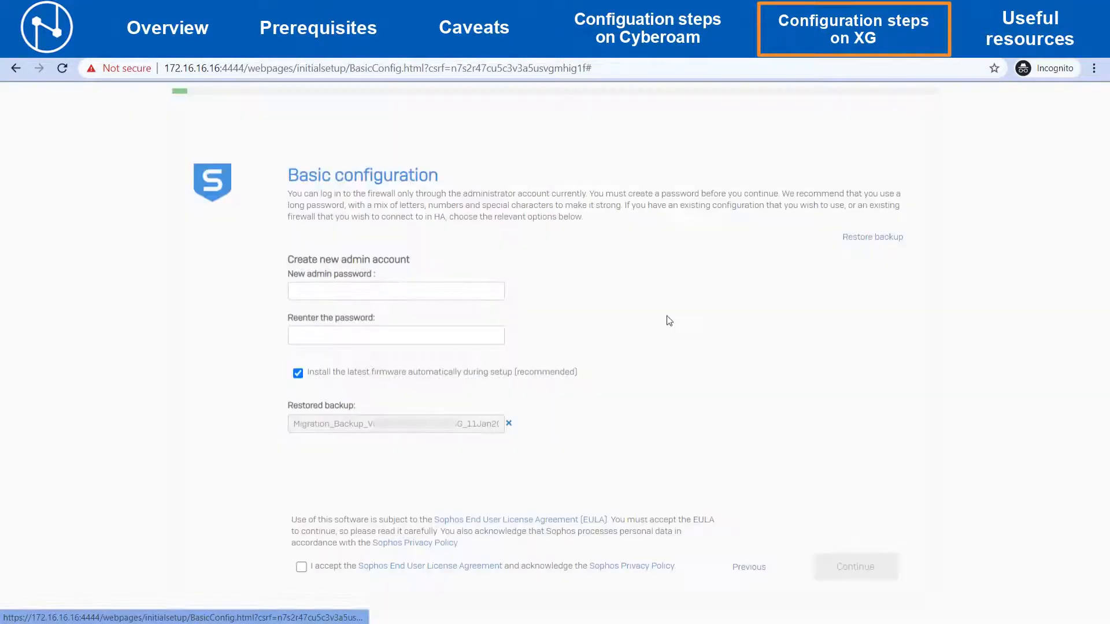
- Enter and confirm a new admin password, accept the End User License Agreement, and continue
left_click(462, 289)
type("••••••••••")
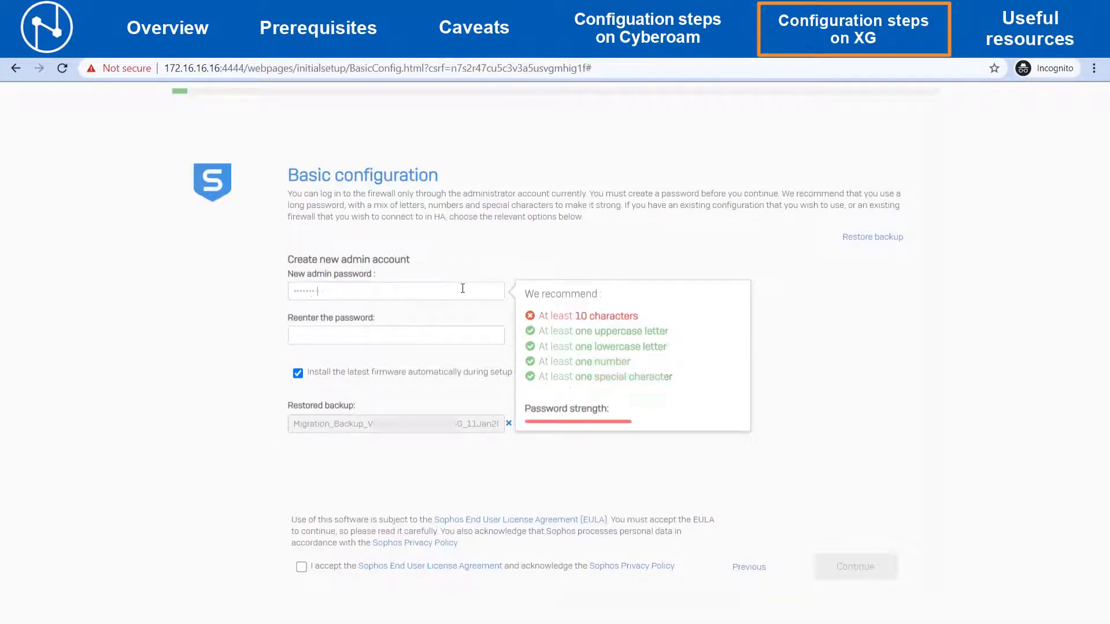
key("Tab")
type("••••••••••")
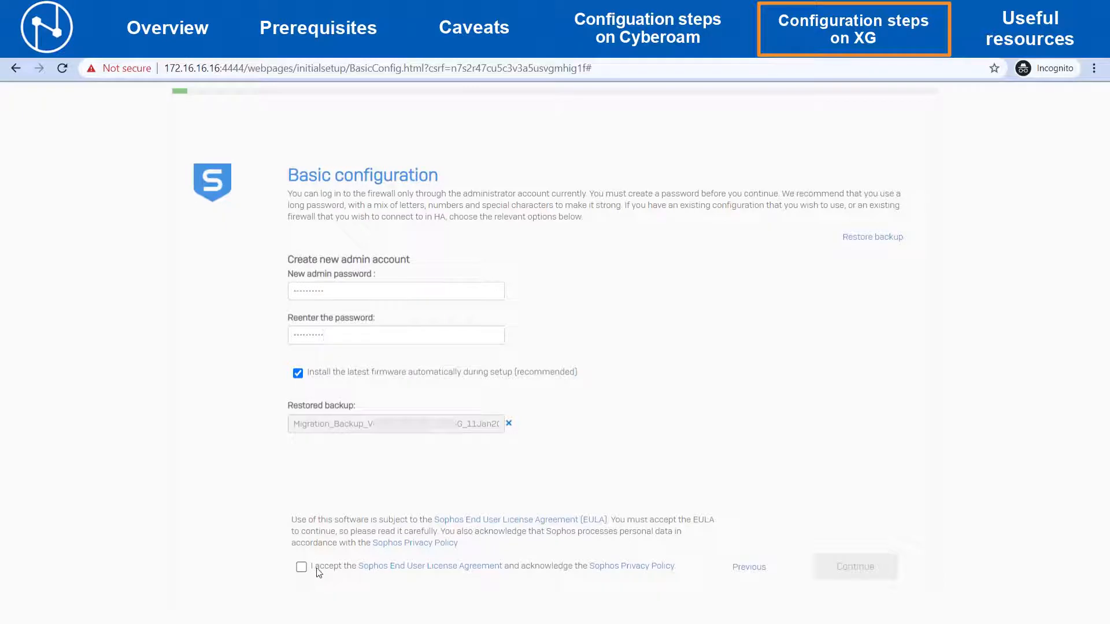
left_click(302, 567)
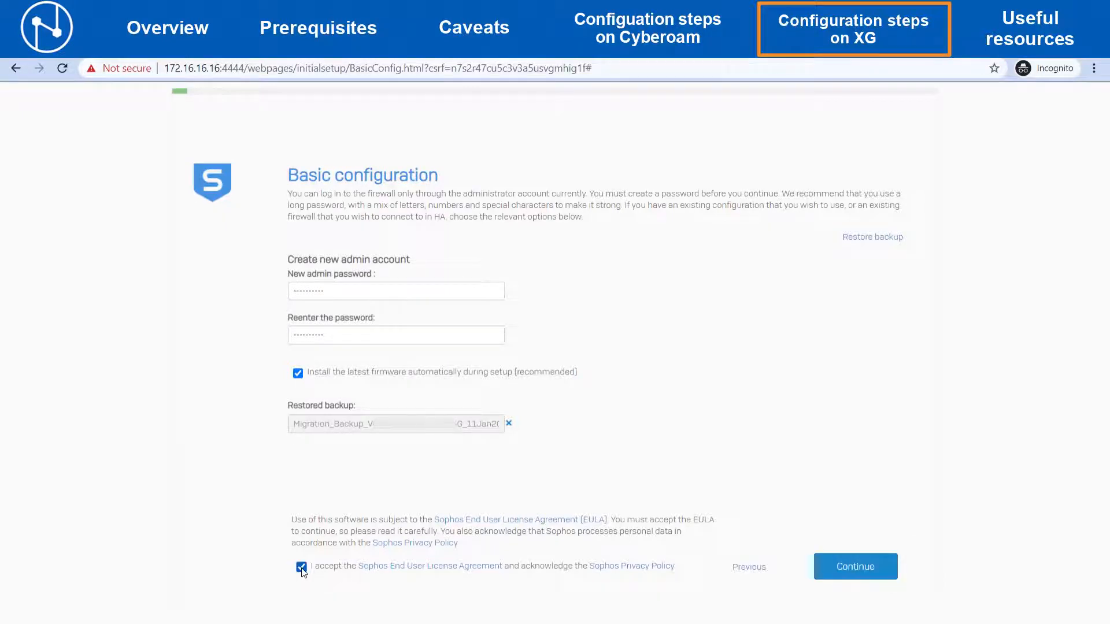
left_click(844, 563)
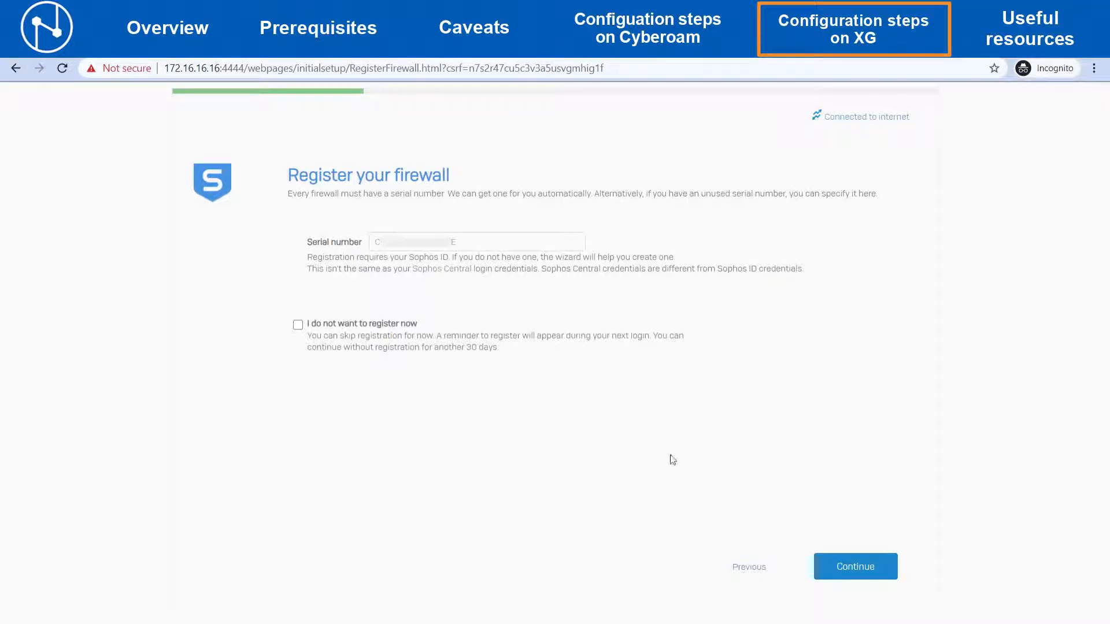
- Continue registering the firewall with its serial number and choose to create a Sophos ID
left_click(849, 568)
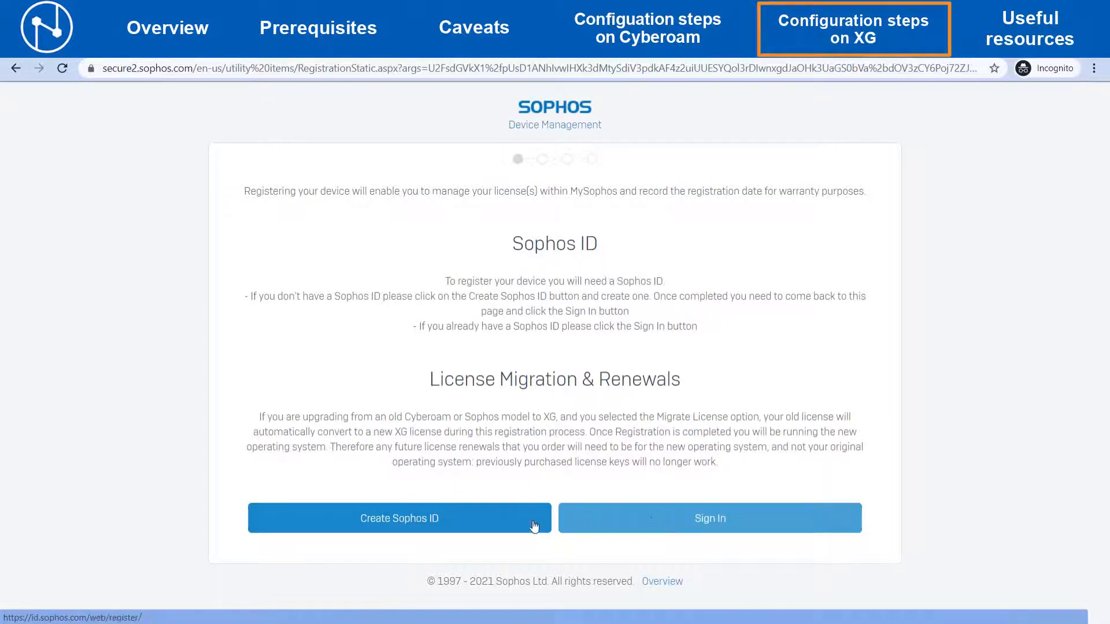
left_click(486, 524)
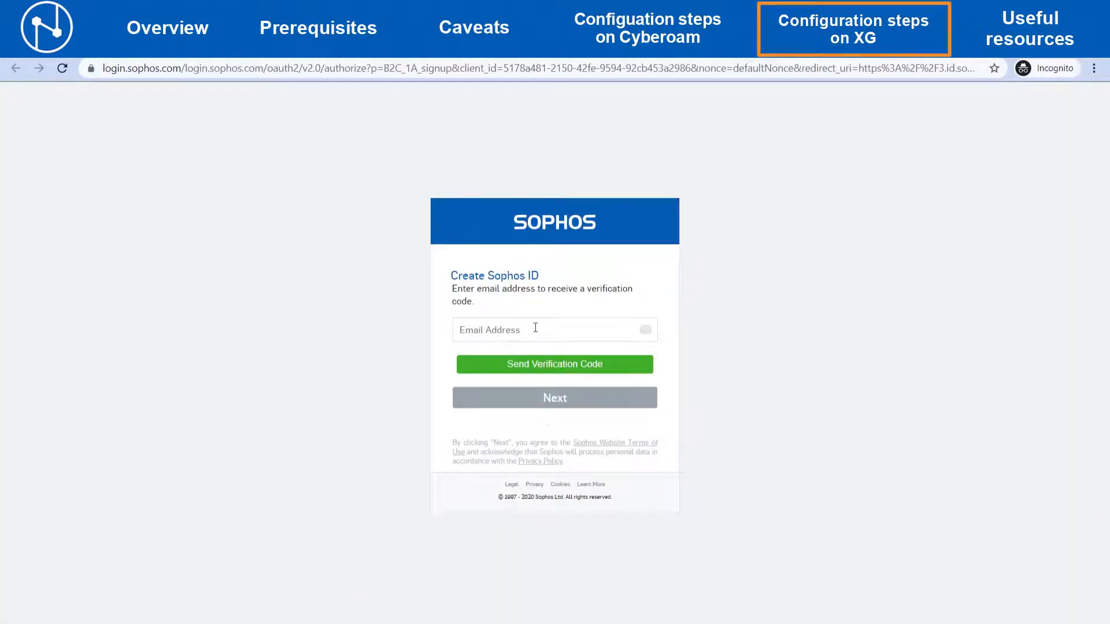
- Enter the e-mail address for the new Sophos ID and request a verification code
left_click(535, 327)
key("ctrl+v")
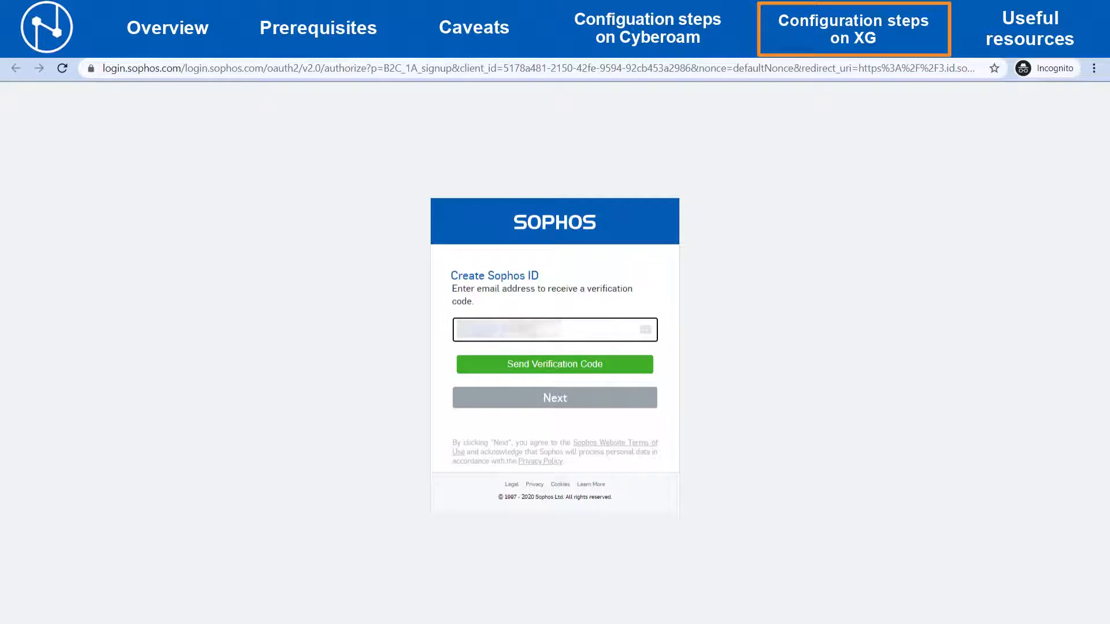
type(".com")
left_click(539, 365)
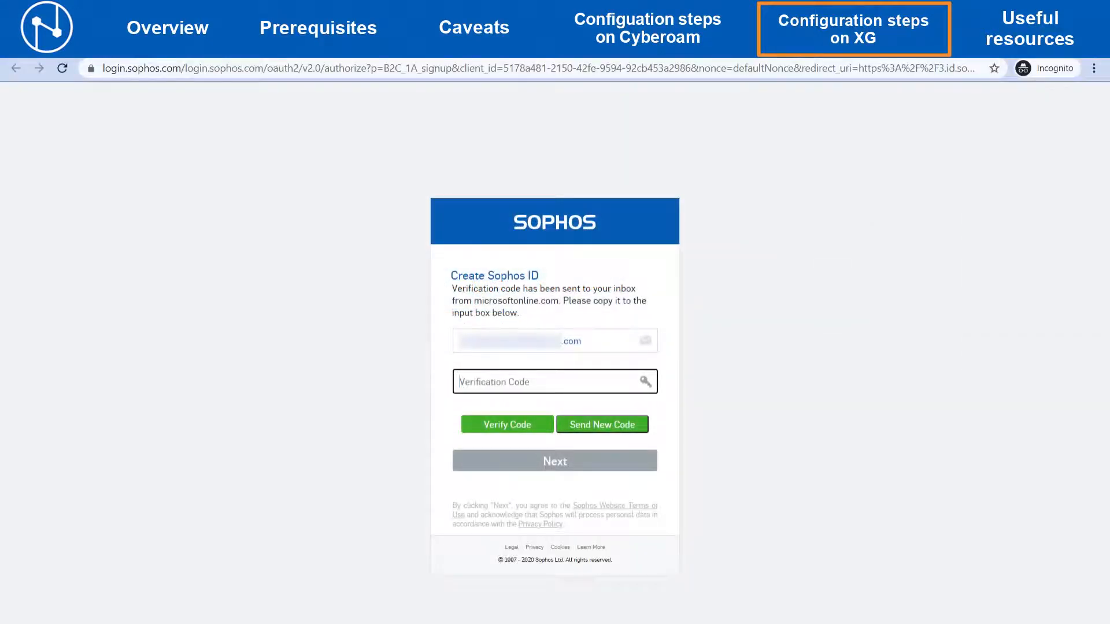
- Paste the e-mail verification code, verify it, and continue to the account details
key("ctrl+v")
left_click(499, 427)
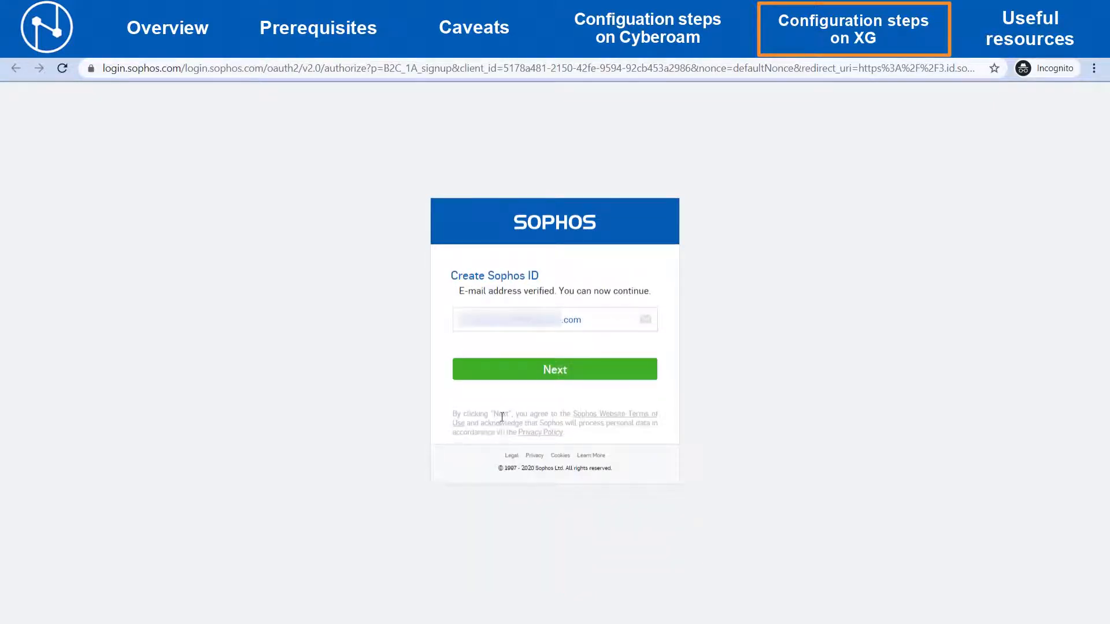
left_click(545, 376)
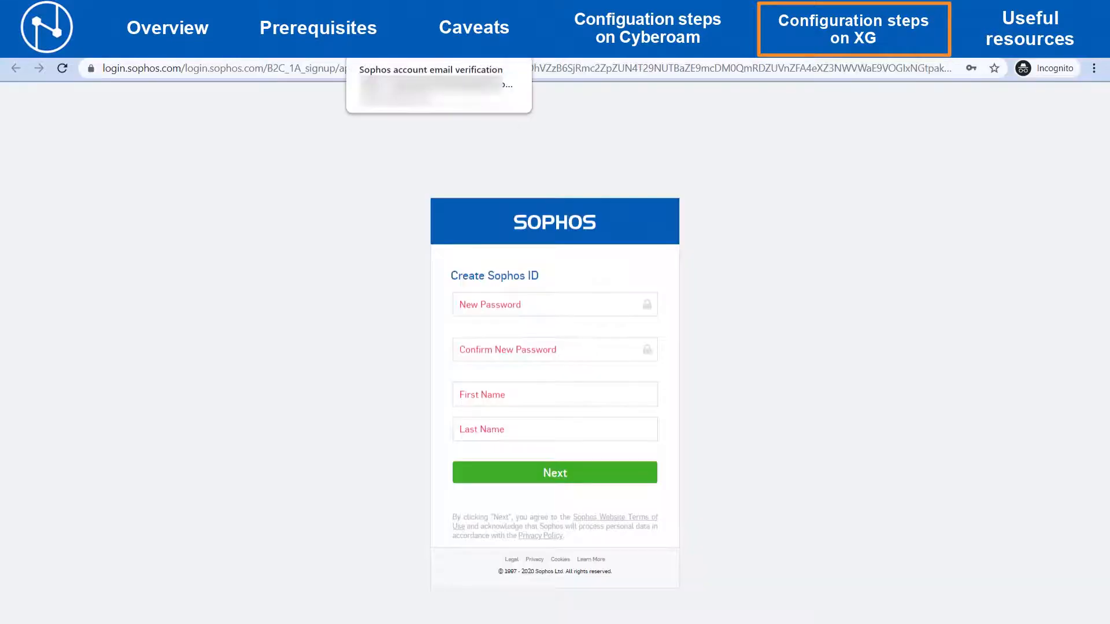
- Fill in the Sophos ID account form with a new password, its confirmation, and the user's first and last name, then submit
left_click(485, 304)
type("**********")
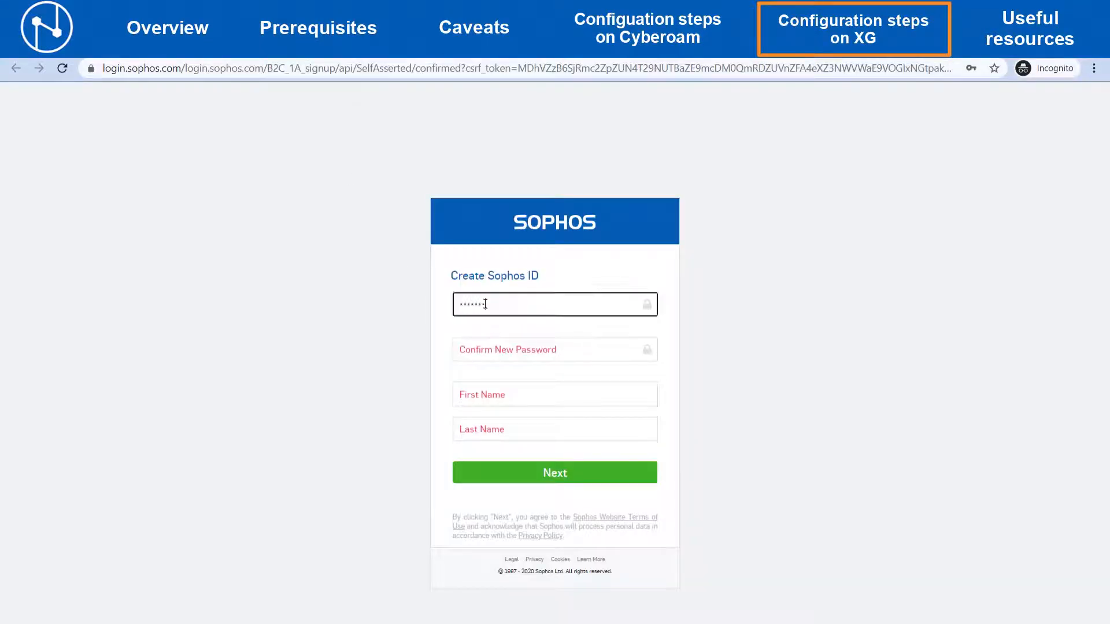
key("Tab")
type("**********")
key("Tab")
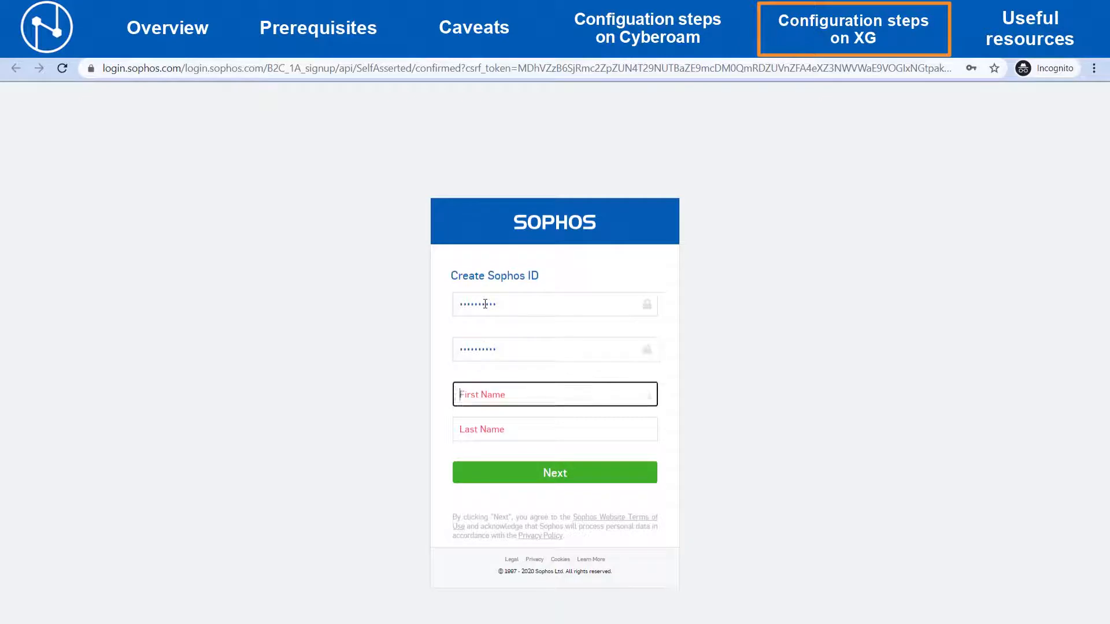
type("******")
key("Tab")
type("*******")
key("Tab")
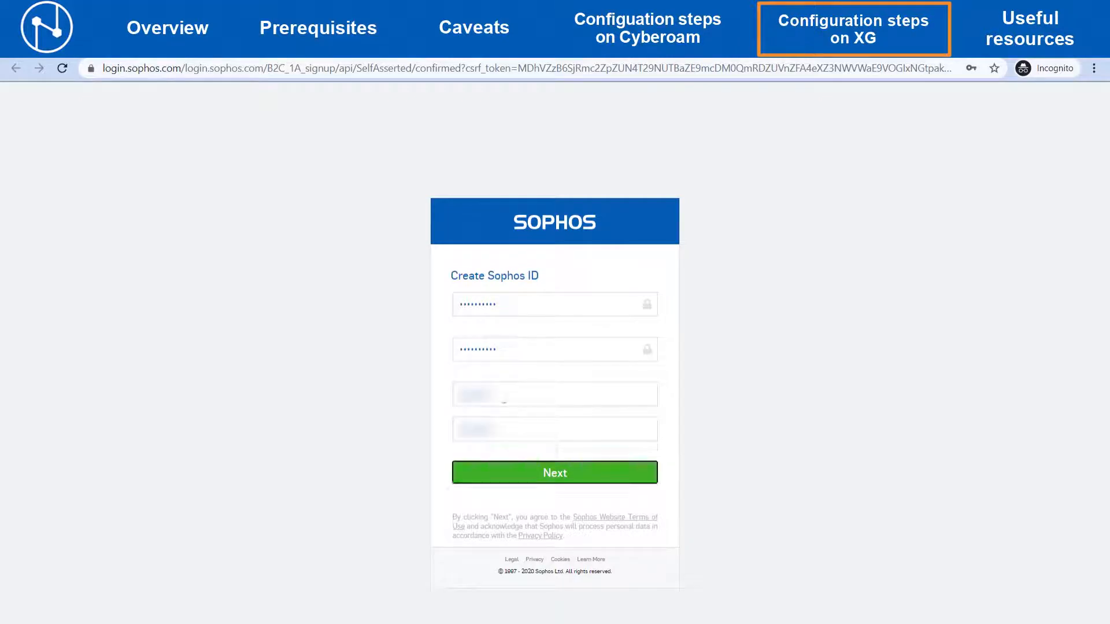
left_click(518, 476)
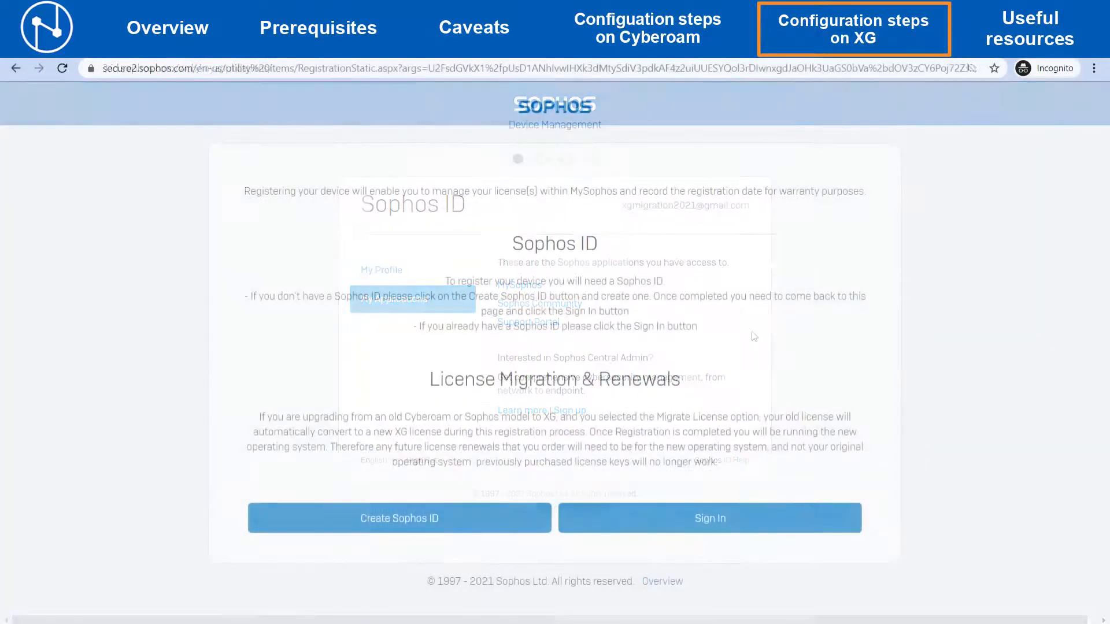
- Sign in with the Sophos ID, complete the reCAPTCHA challenge, and continue registering the device serial number
left_click(646, 510)
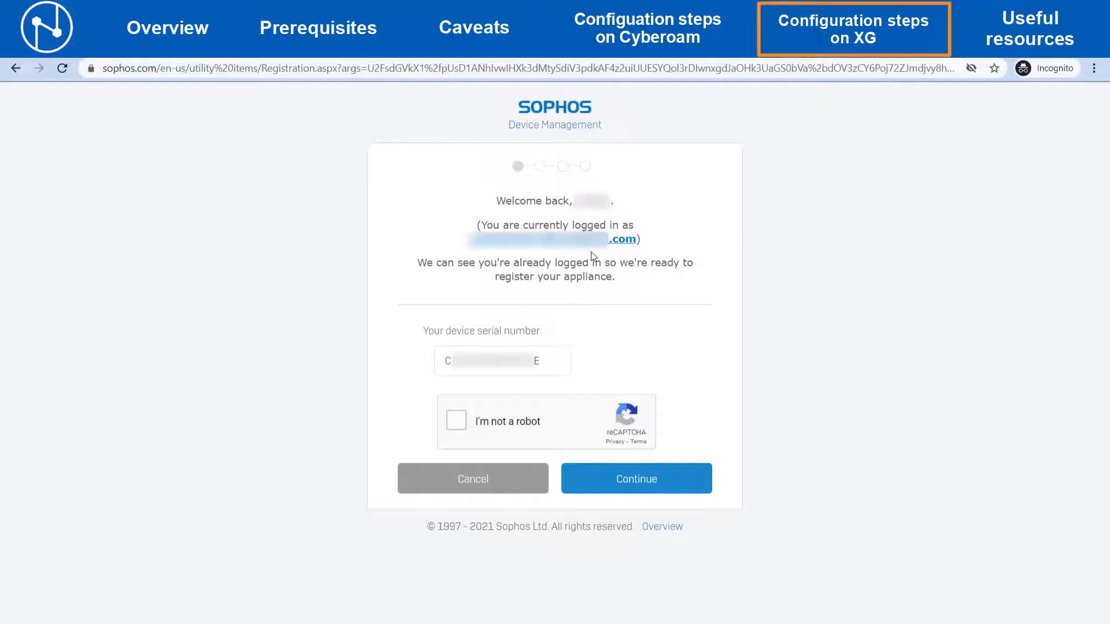
left_click(456, 421)
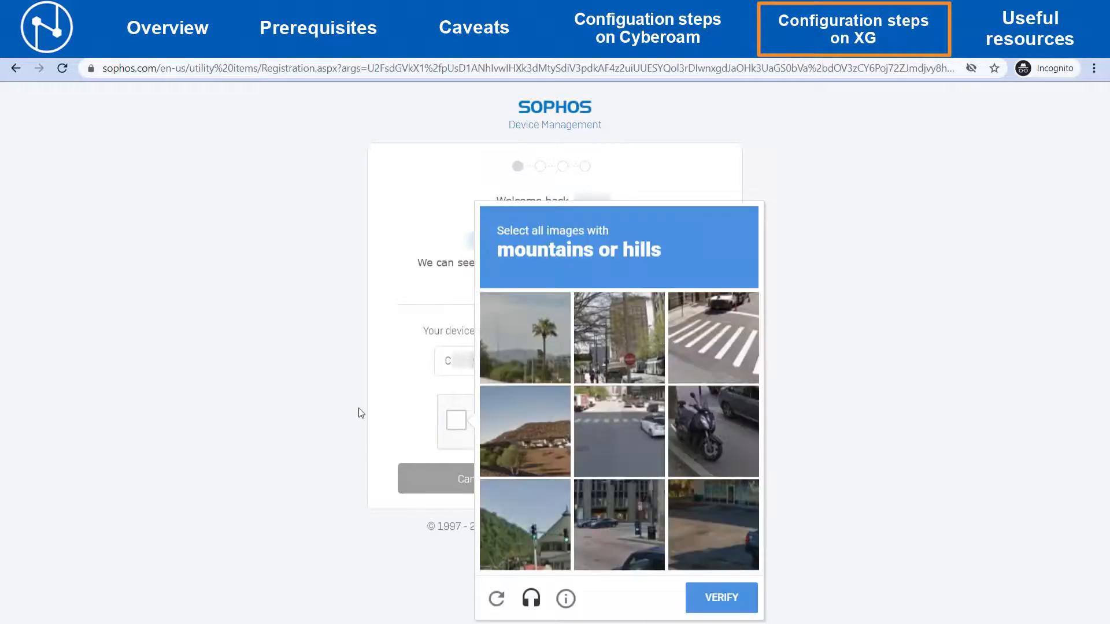
left_click(514, 425)
left_click(523, 347)
left_click(524, 523)
left_click(721, 598)
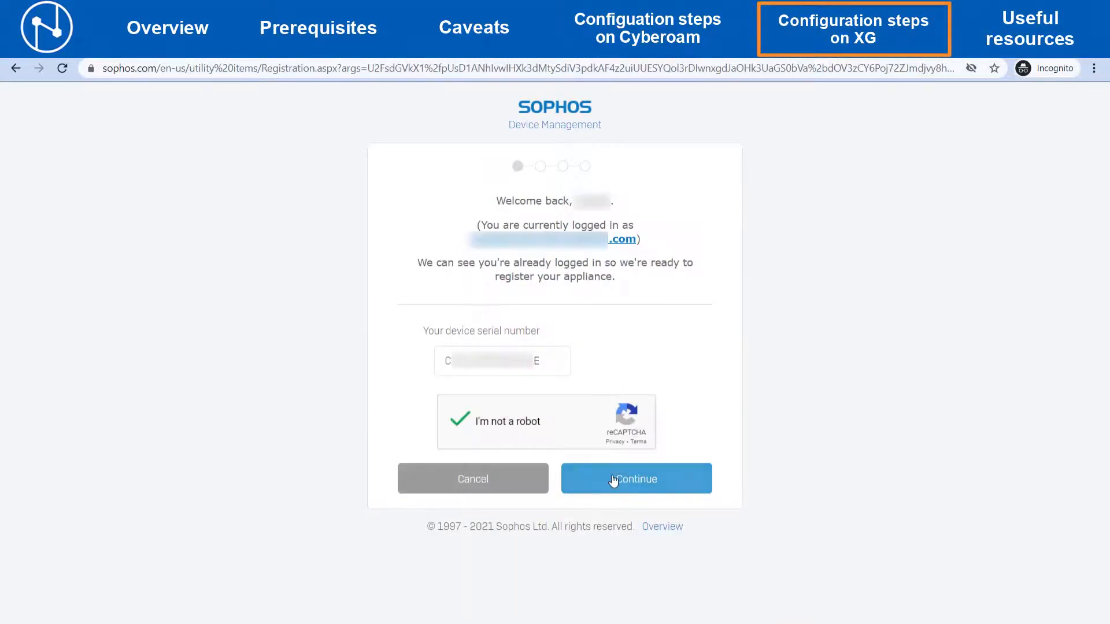
left_click(614, 481)
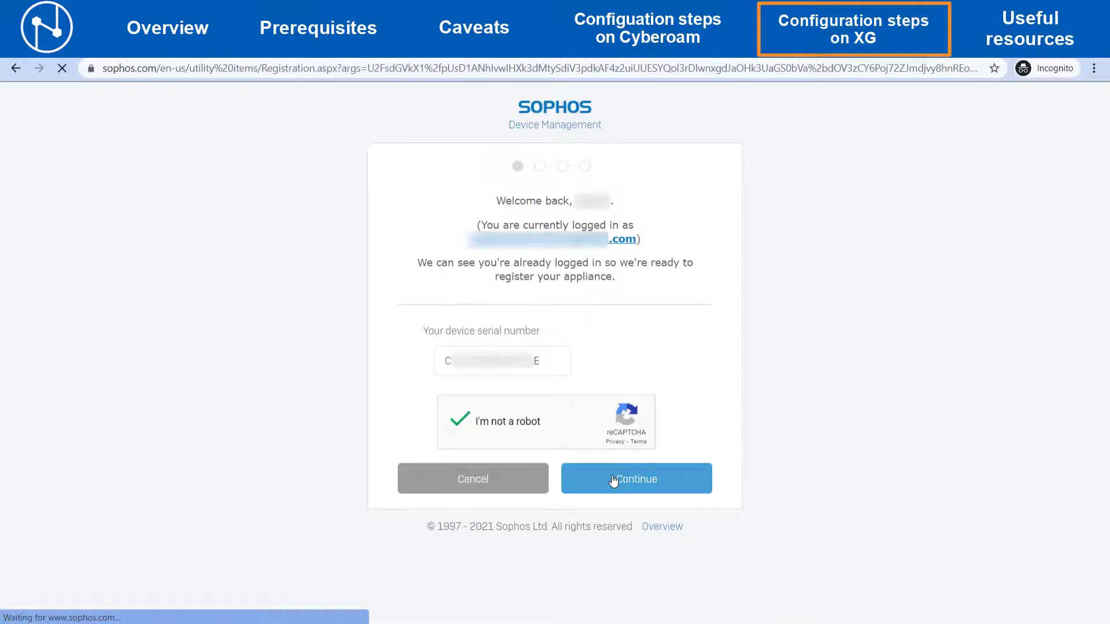
- Enter company Sophos Internal, select the country, and fill in the address lines and city for the registration
type("Sophos")
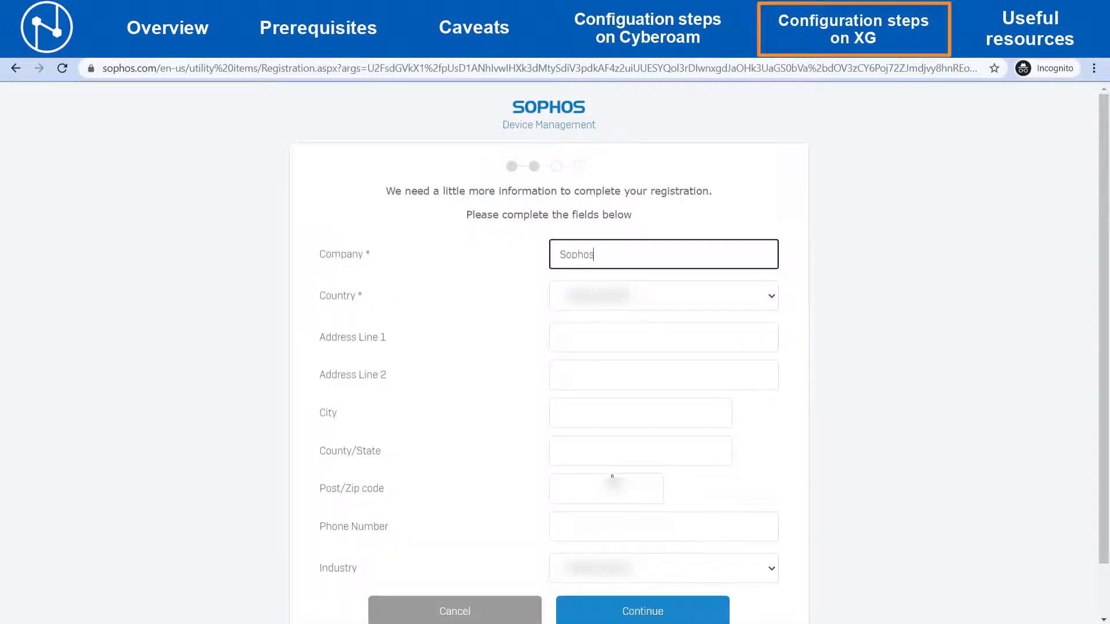
type(" Internal")
key("Tab")
type("in")
key("Tab")
type("Test")
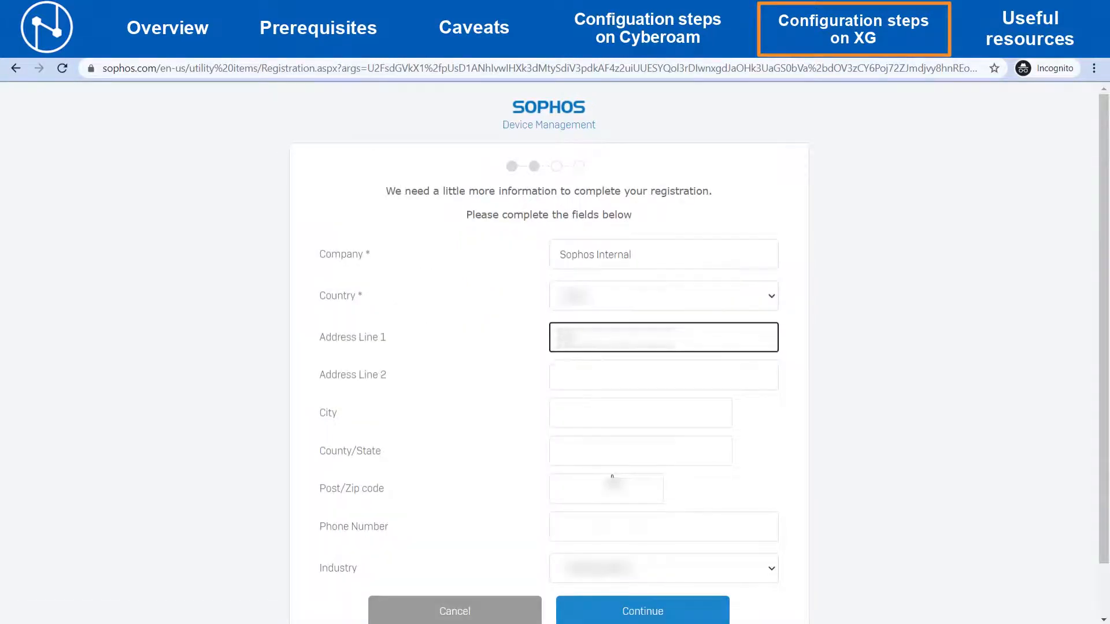
key("Tab")
type("Test")
key("Tab")
type("Ahmedabad")
- Fill in the state, postal code, phone number and IT industry, then continue the registration
key("Tab")
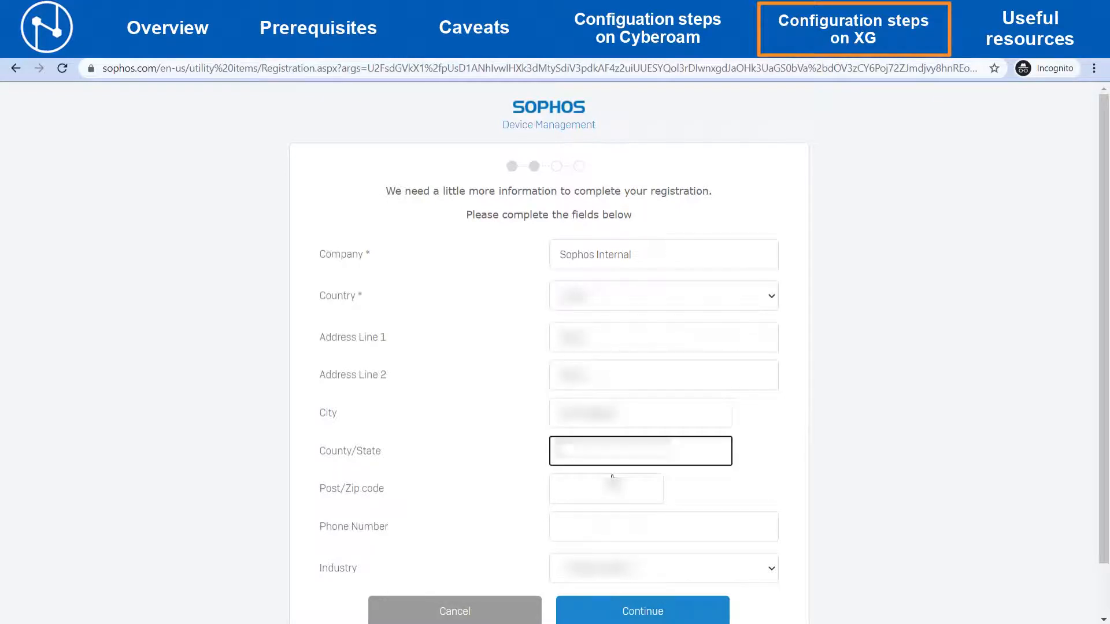
type("Gujarat")
key("Tab")
type("380001")
key("Tab")
type("1234567890")
key("Tab")
type("it")
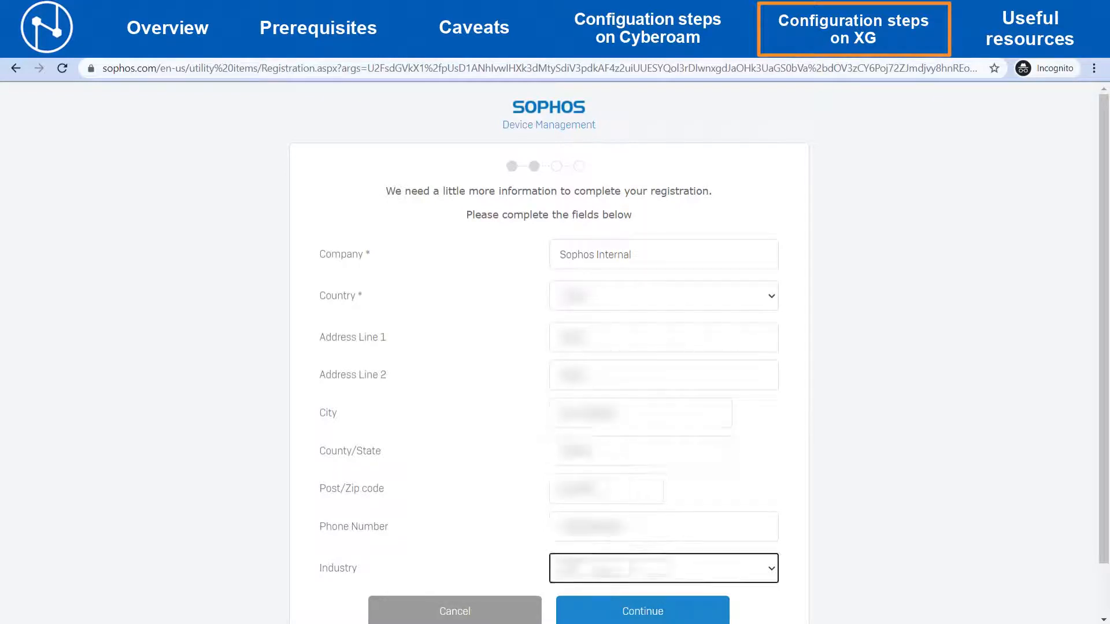
left_click(603, 569)
scroll(797, 541, "down", 1)
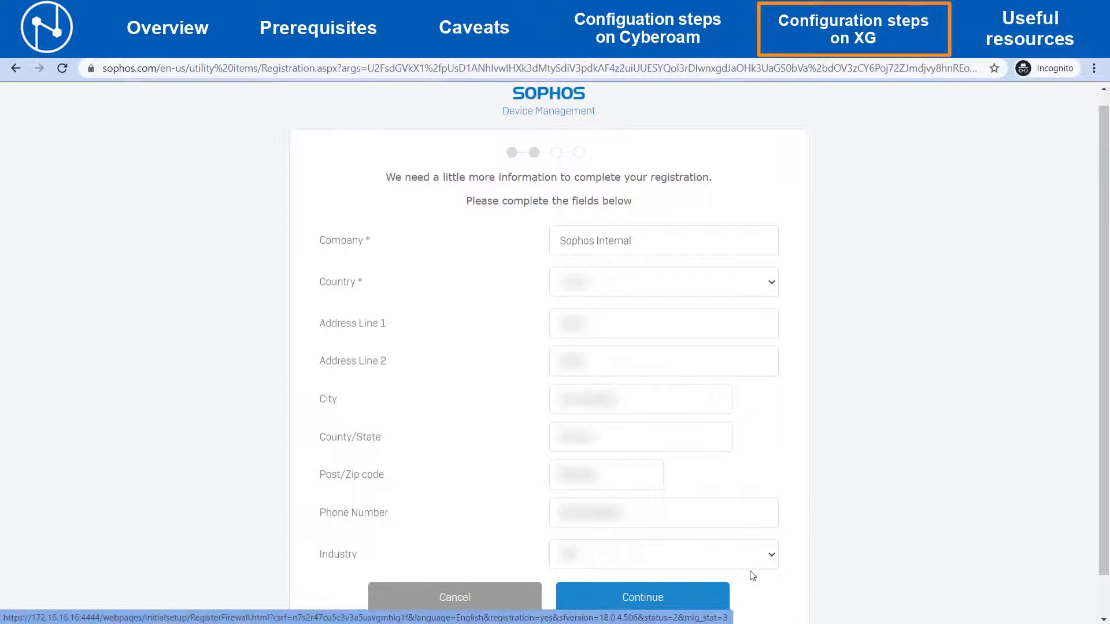
left_click(692, 601)
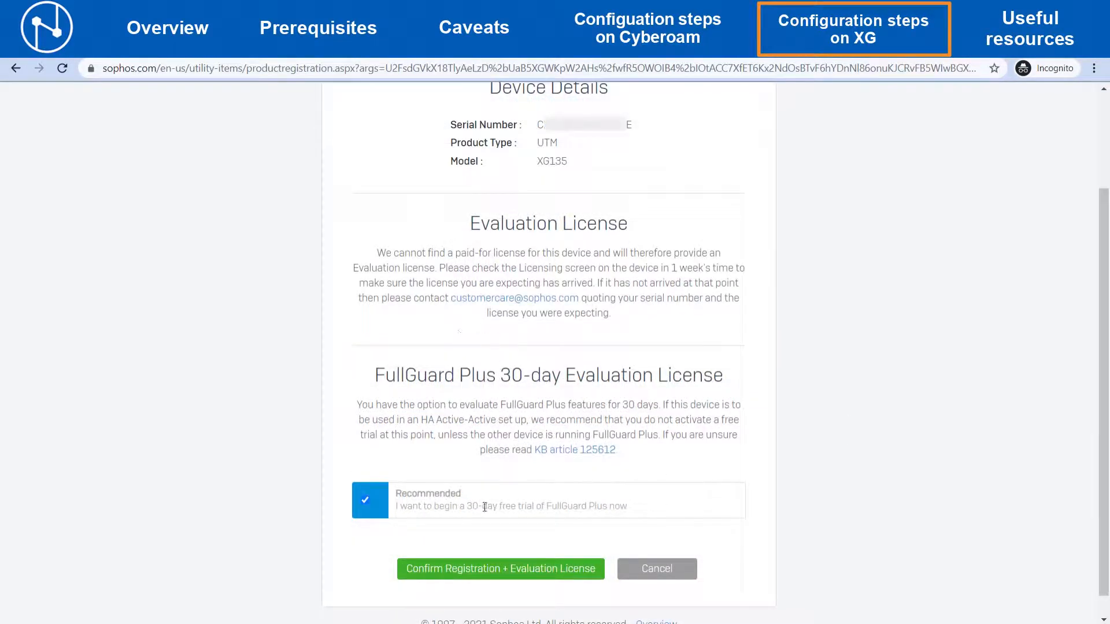
- Confirm registration with the FullGuard Plus 30-day evaluation license and initiate license synchronization
left_click(489, 571)
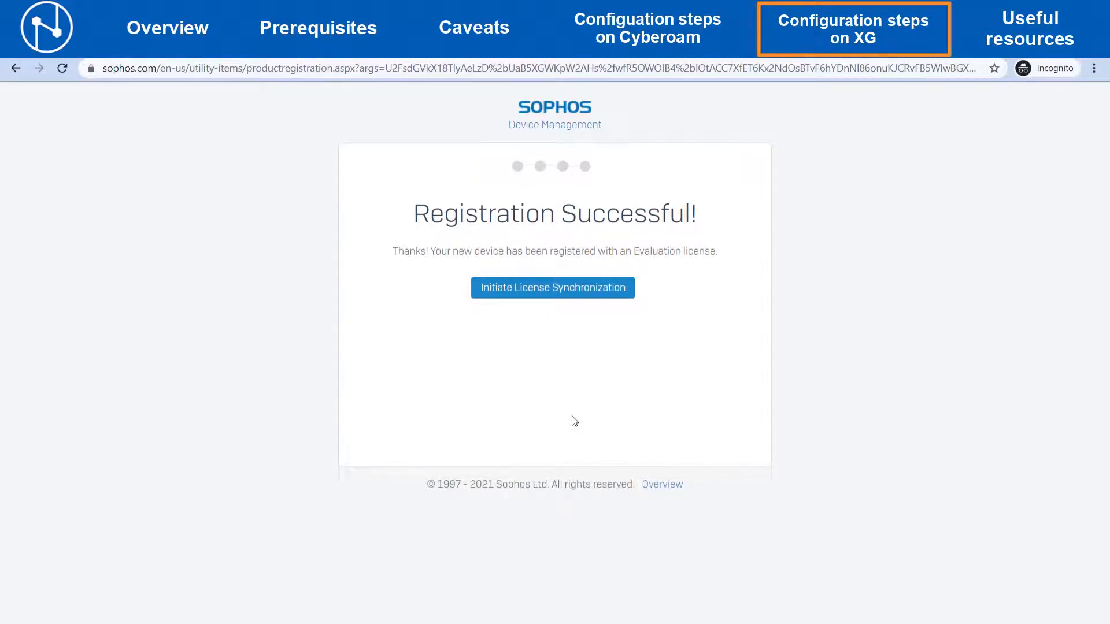
left_click(552, 292)
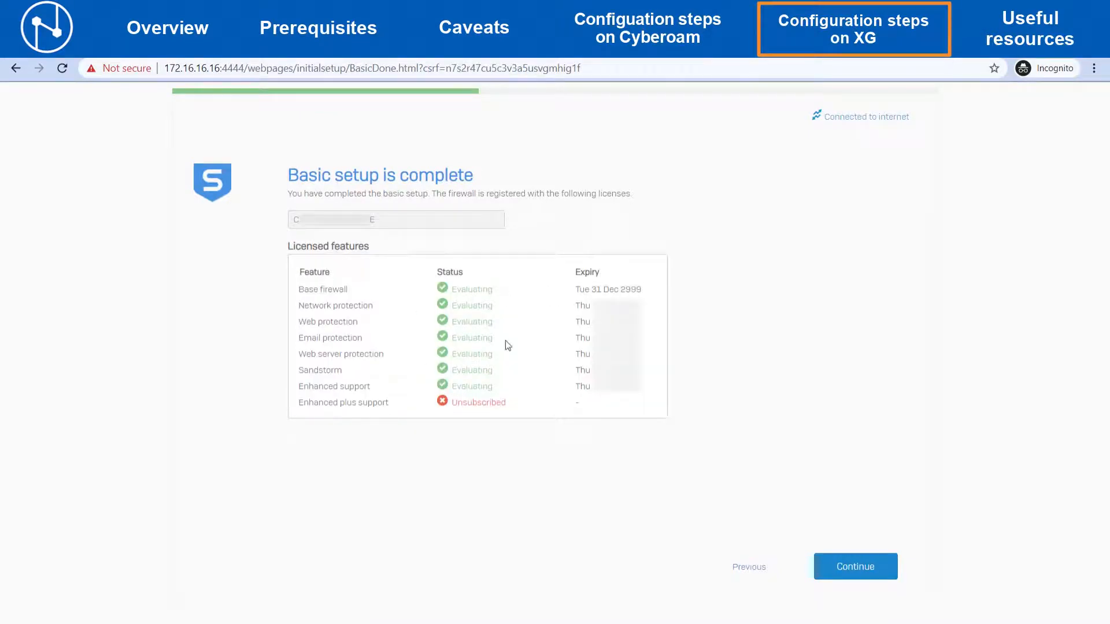
- Finish the basic setup and proceed past the certificate warning to the firewall at 172.16.16.16
left_click(851, 566)
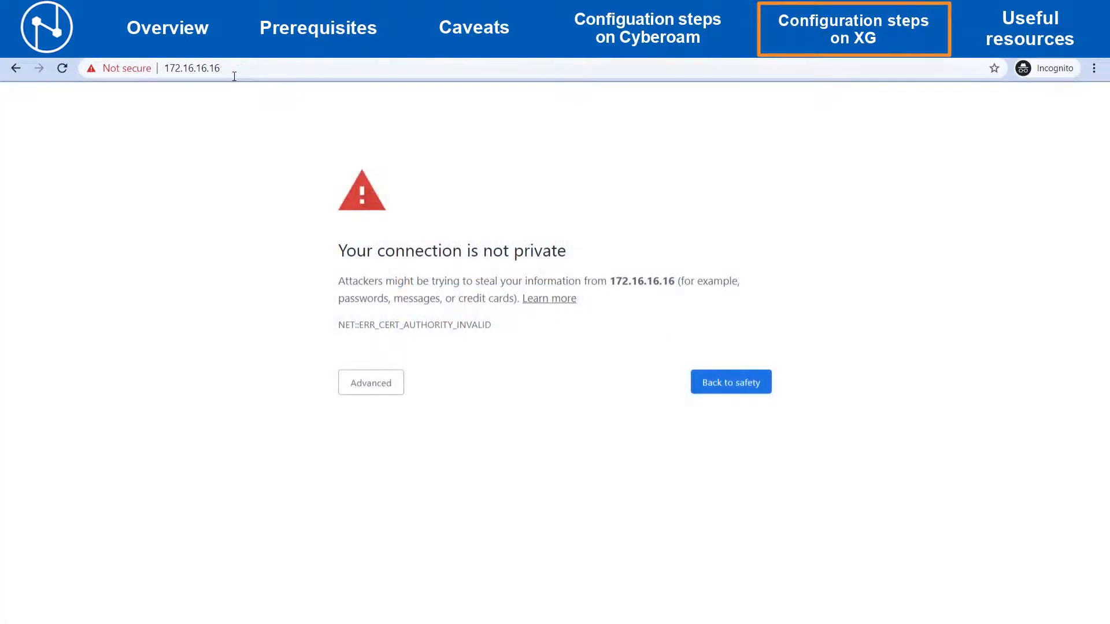
left_click(370, 390)
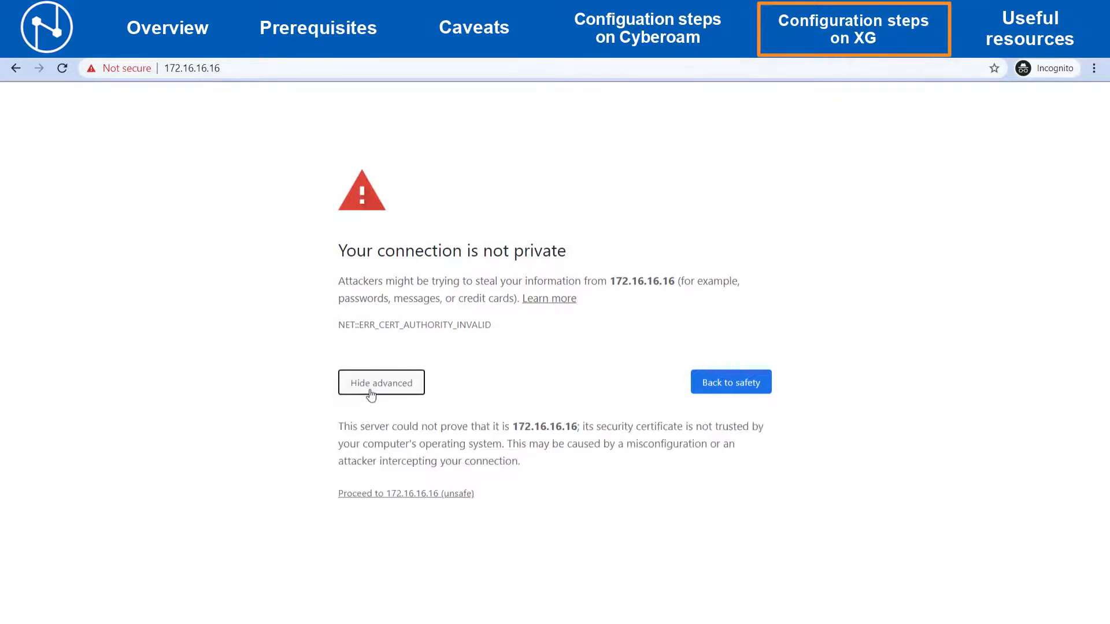
left_click(382, 494)
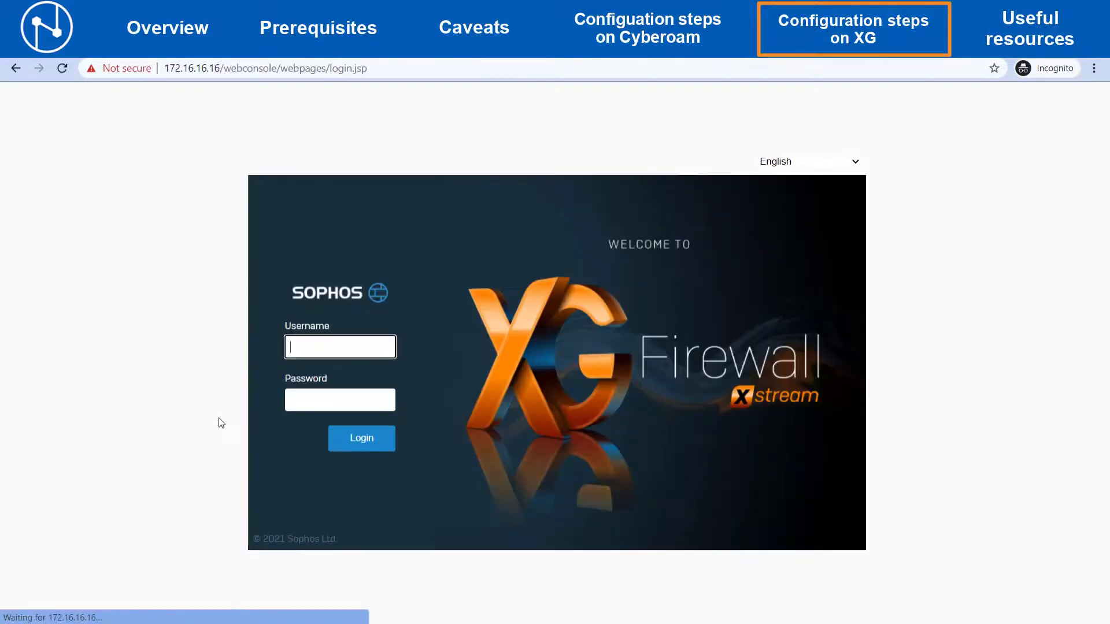
- Log in to the XG Firewall web console as admin with the admin password
type("admin")
key("Tab")
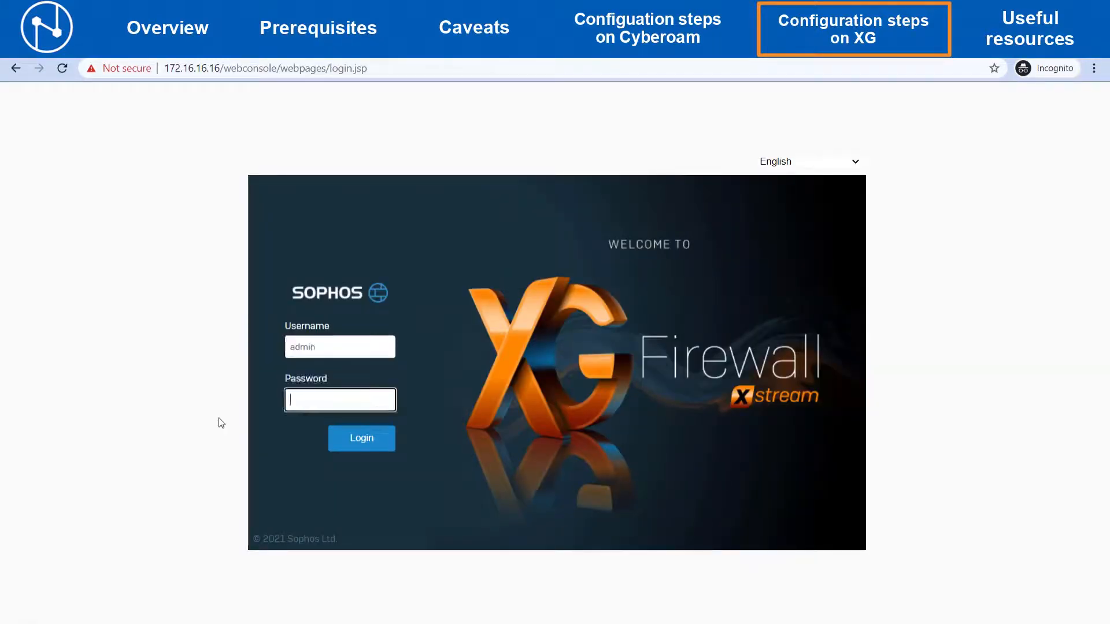
type("**********")
left_click(337, 434)
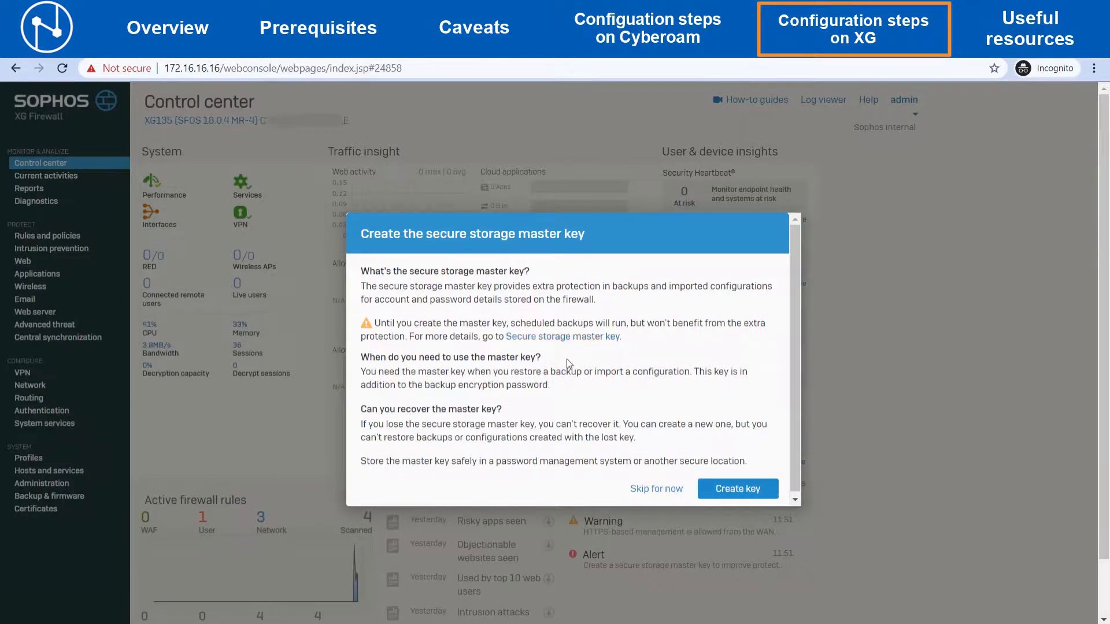
- Create the secure storage master key, entering and confirming the key and confirming it has been stored safely
left_click(736, 489)
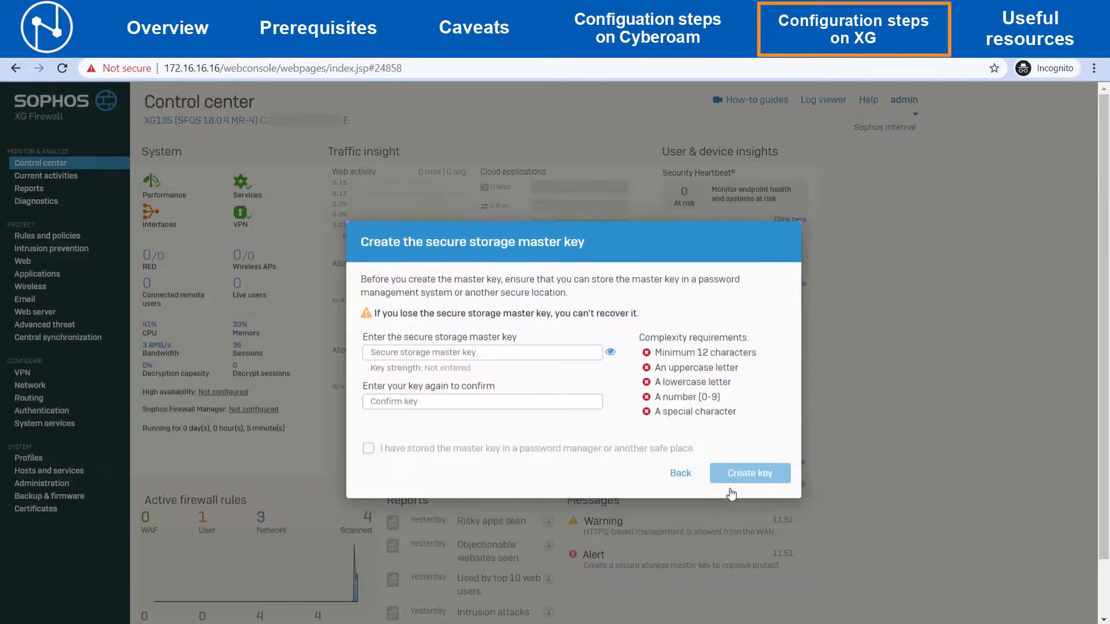
left_click(518, 357)
type("•••••••••••••")
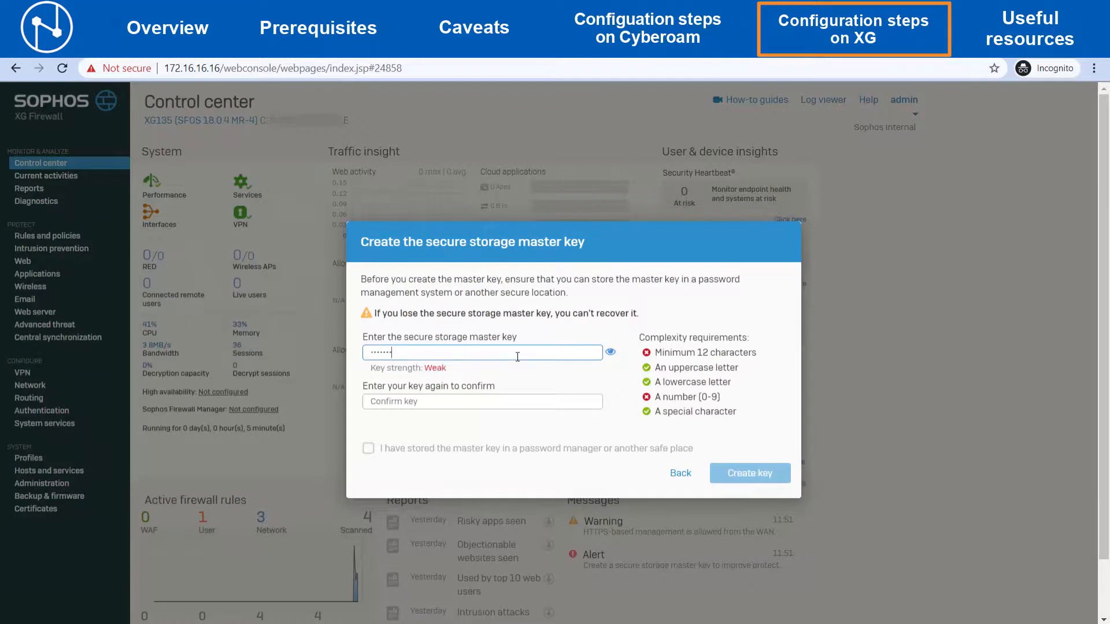
key("Tab")
type("•••••••••••••")
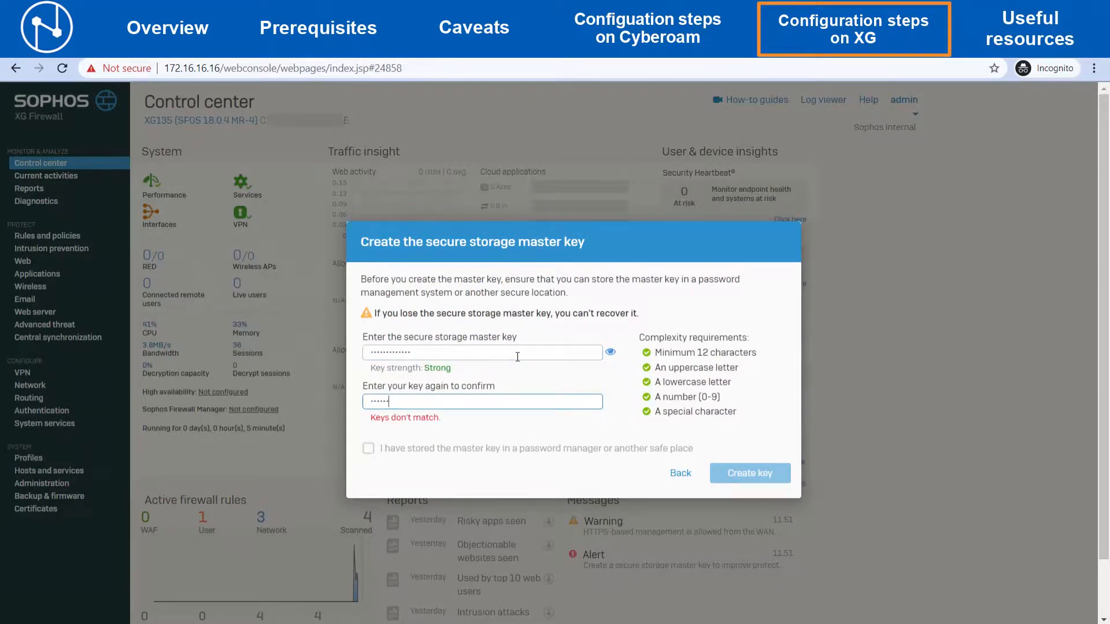
left_click(397, 443)
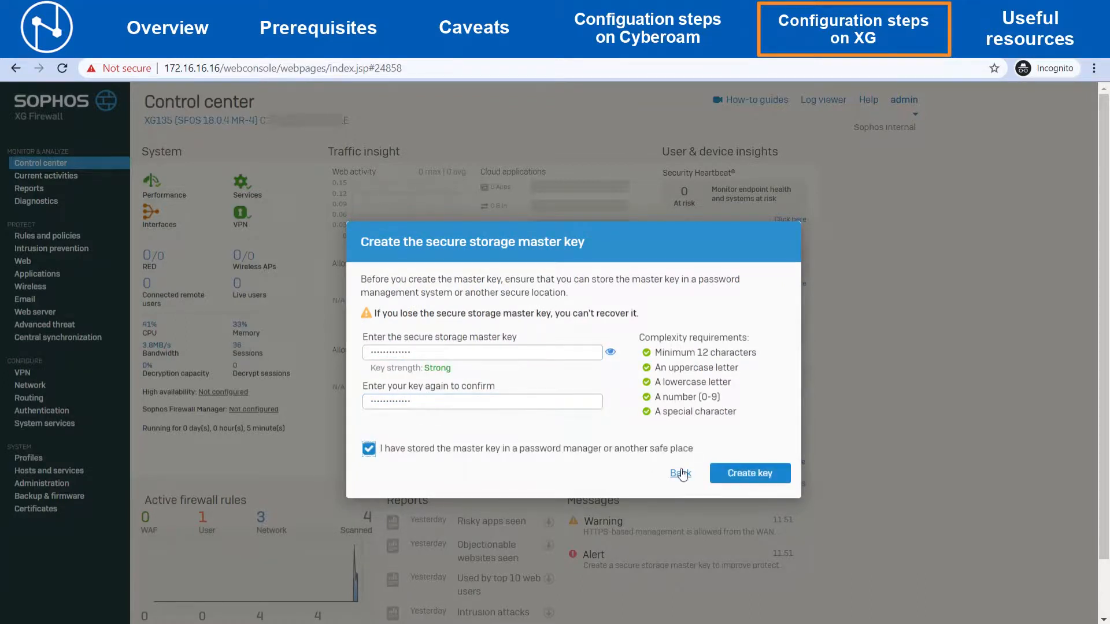
left_click(741, 476)
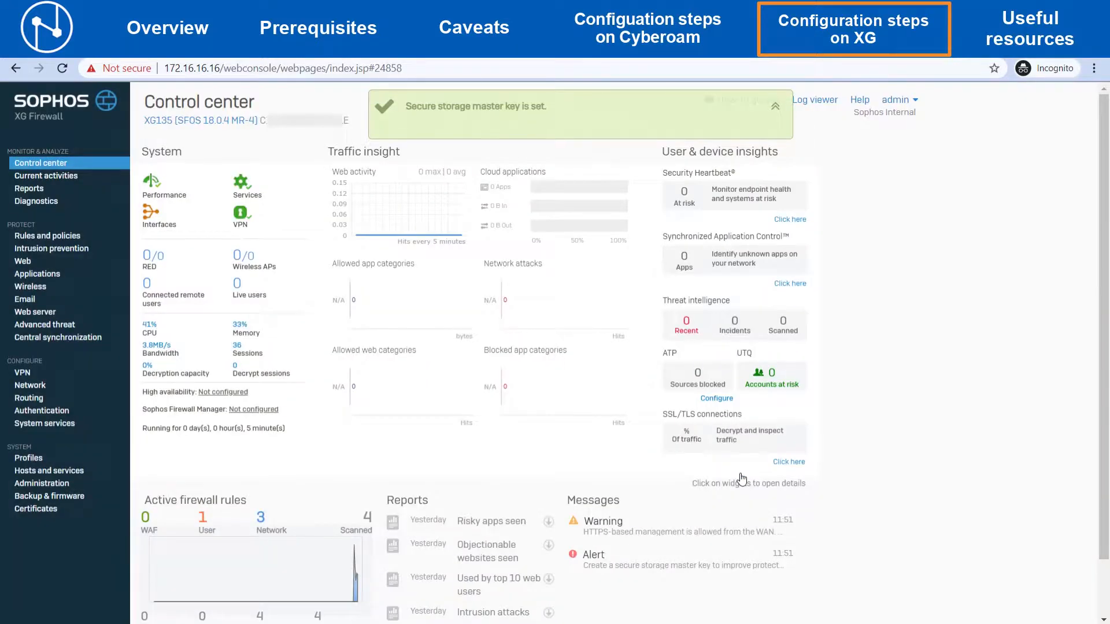
- Review the migrated firewall rule groups and the IP hosts list to check the restored configuration
left_click(67, 237)
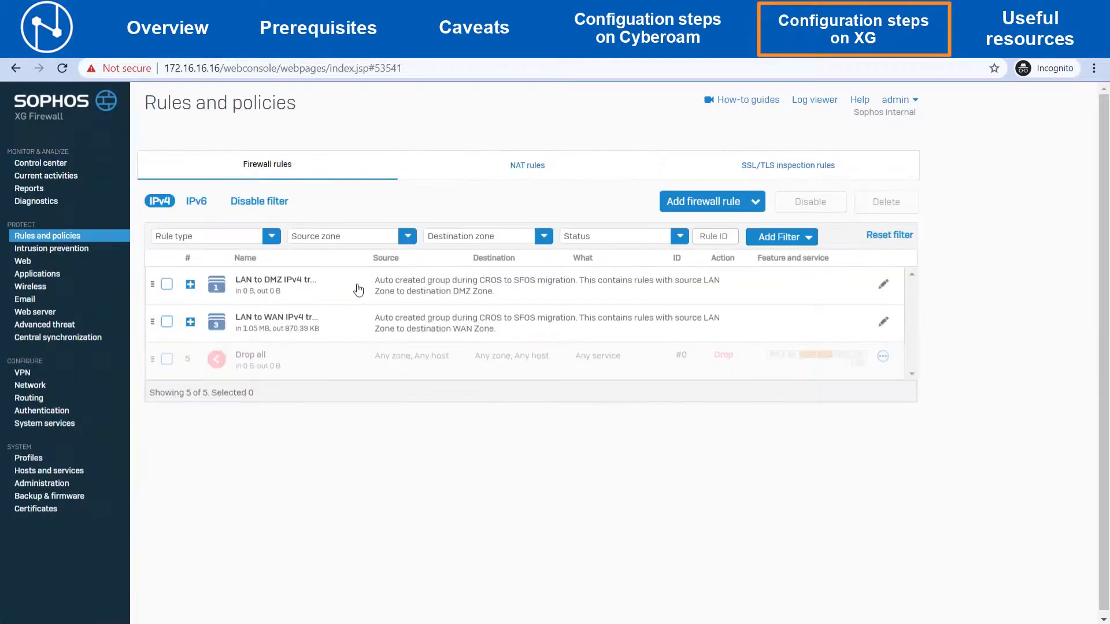
left_click(327, 363)
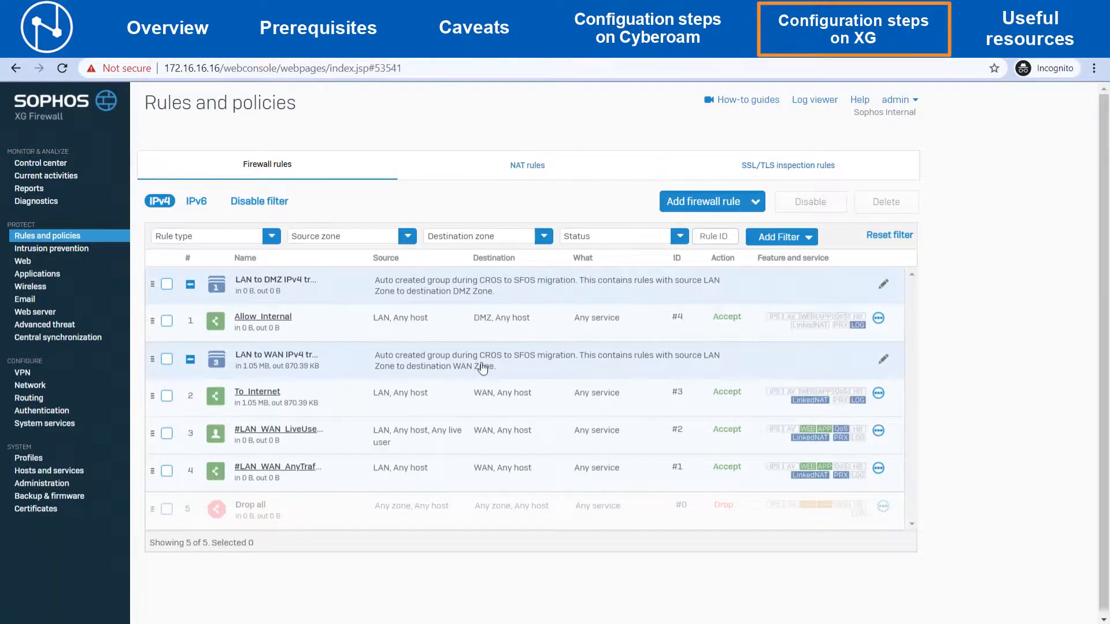
left_click(80, 473)
scroll(429, 413, "down", 3)
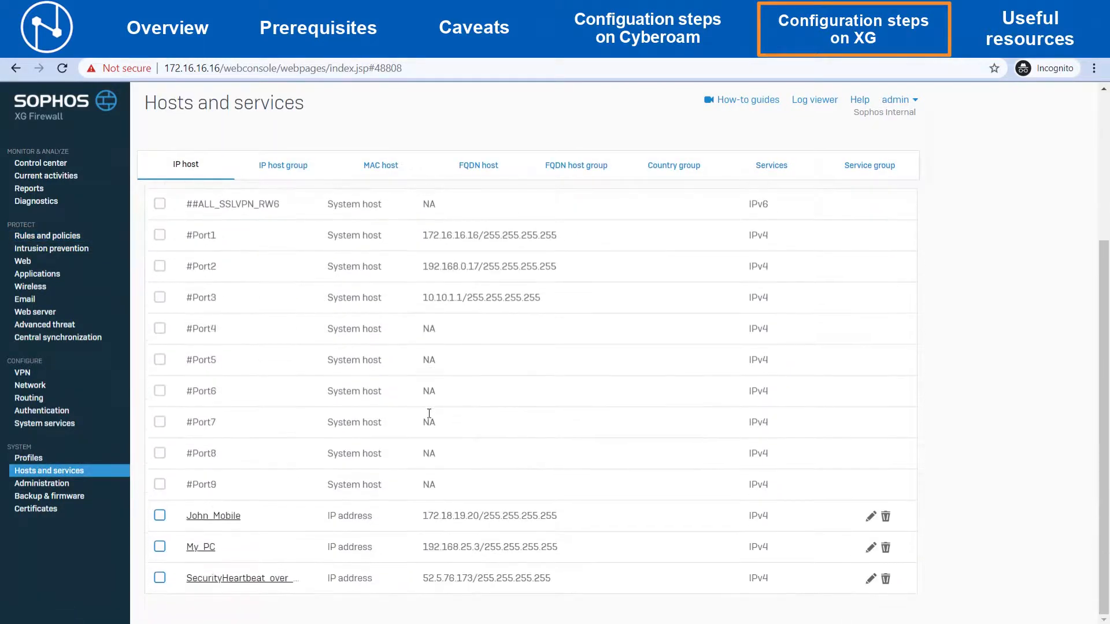